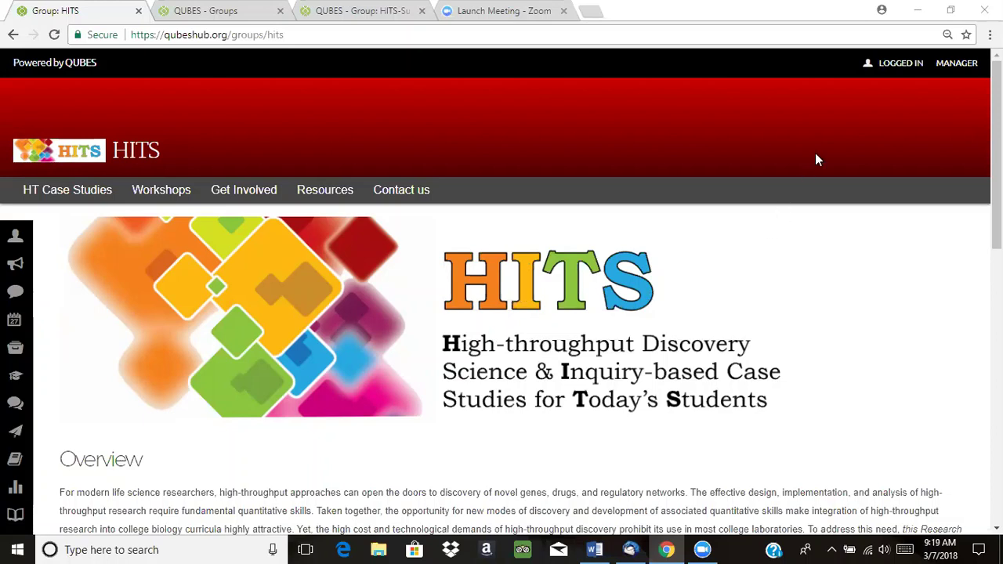
# - Open the HITS group's settings for editing and go to its Membership Settings/Join Policy section
pyautogui.click(955, 67)
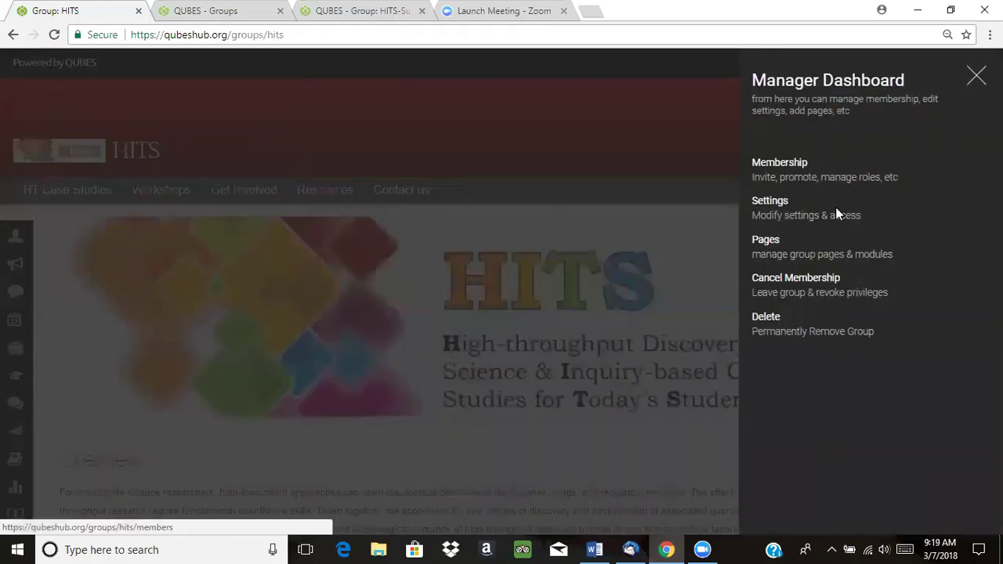
pyautogui.click(771, 204)
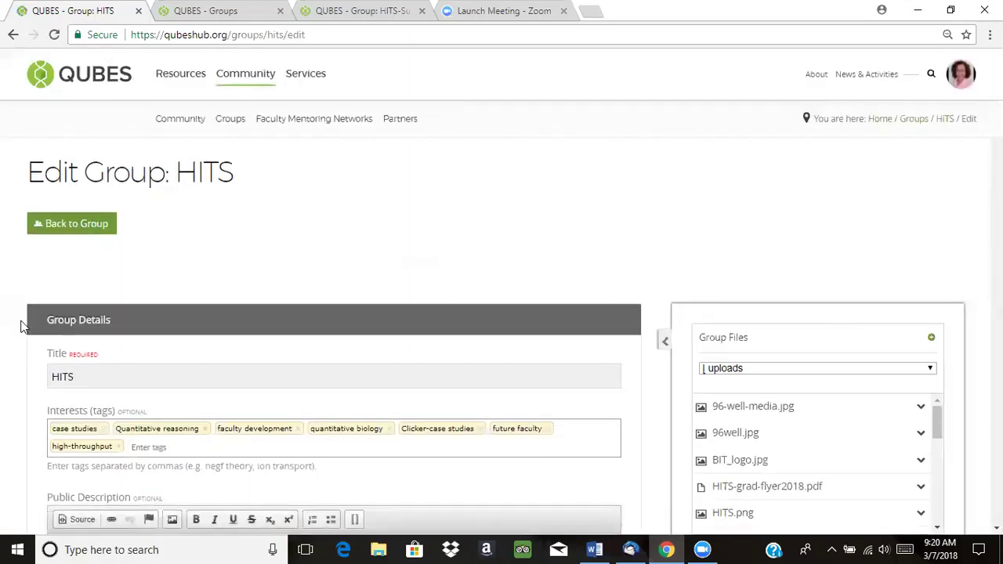
pyautogui.scroll(-2, 6, 304)
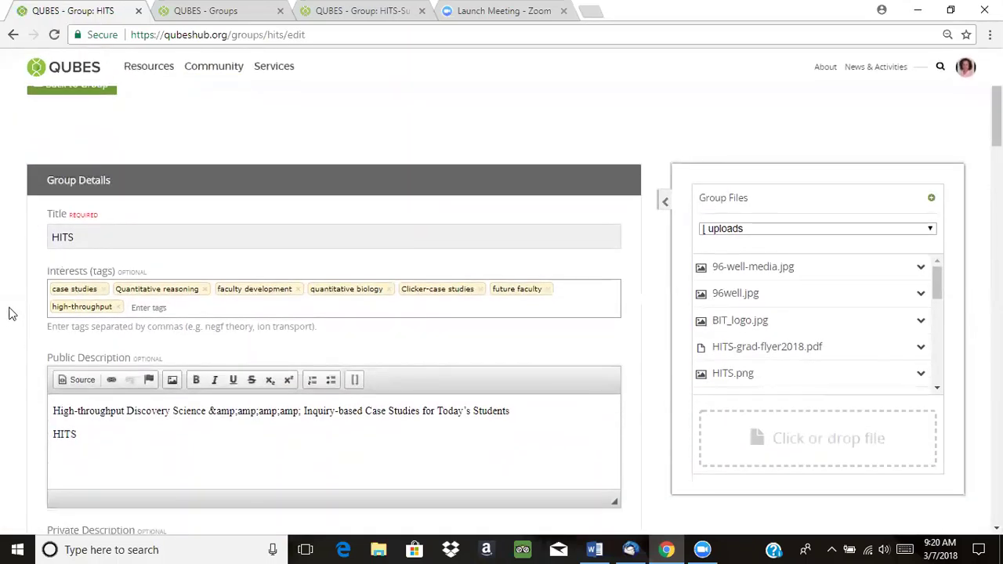
pyautogui.scroll(-1, 12, 314)
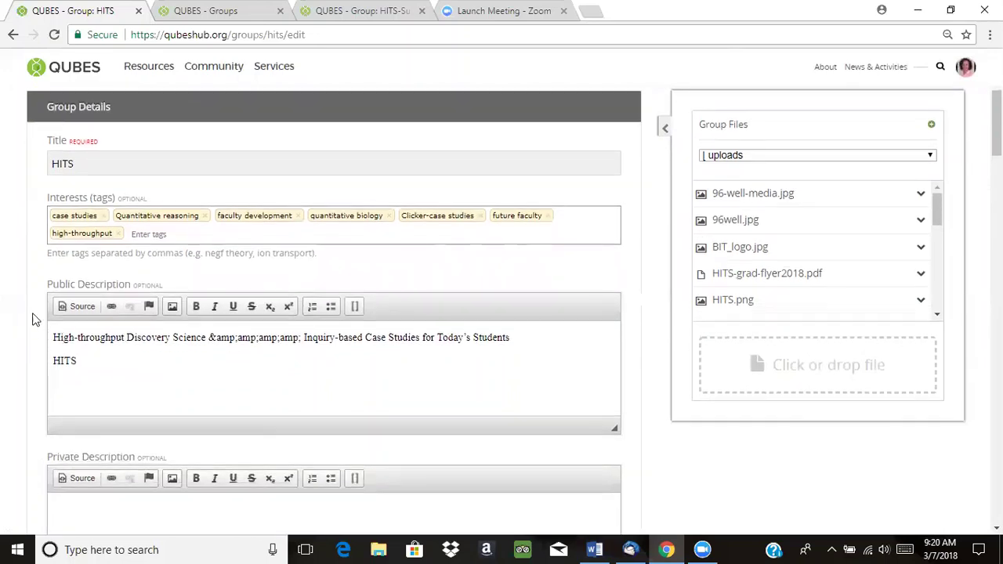
pyautogui.scroll(-7, 33, 318)
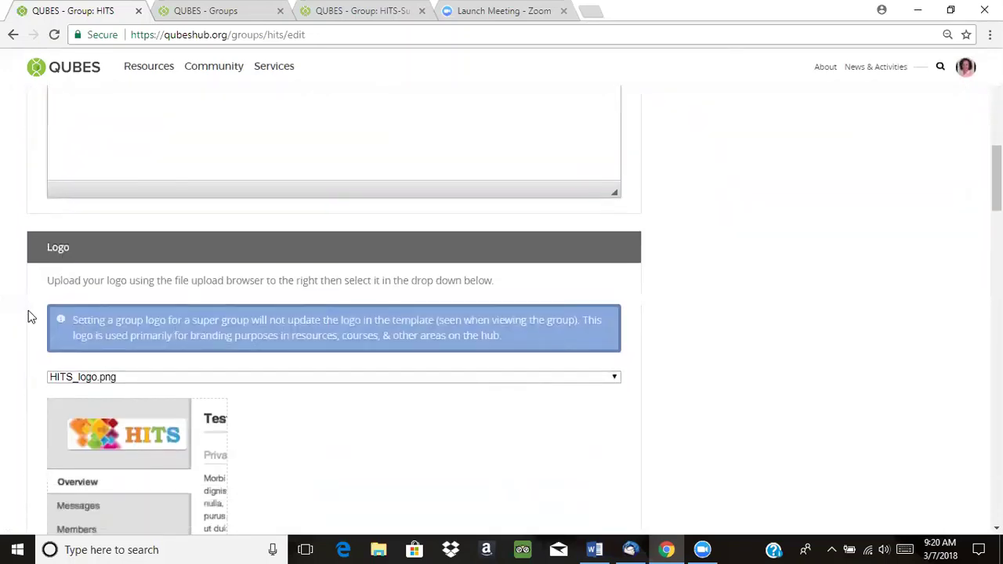
pyautogui.scroll(-5, 33, 309)
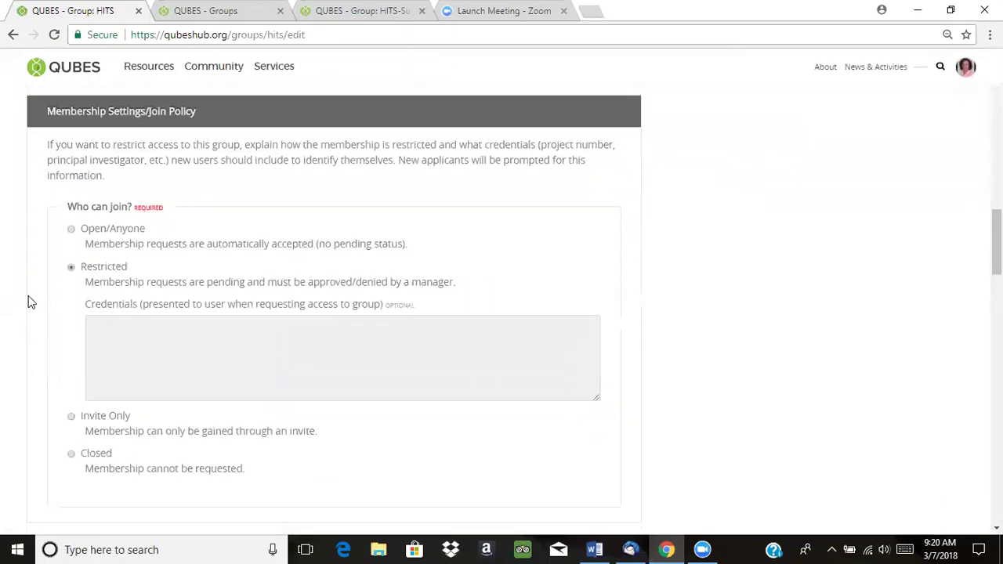
pyautogui.scroll(1, 30, 300)
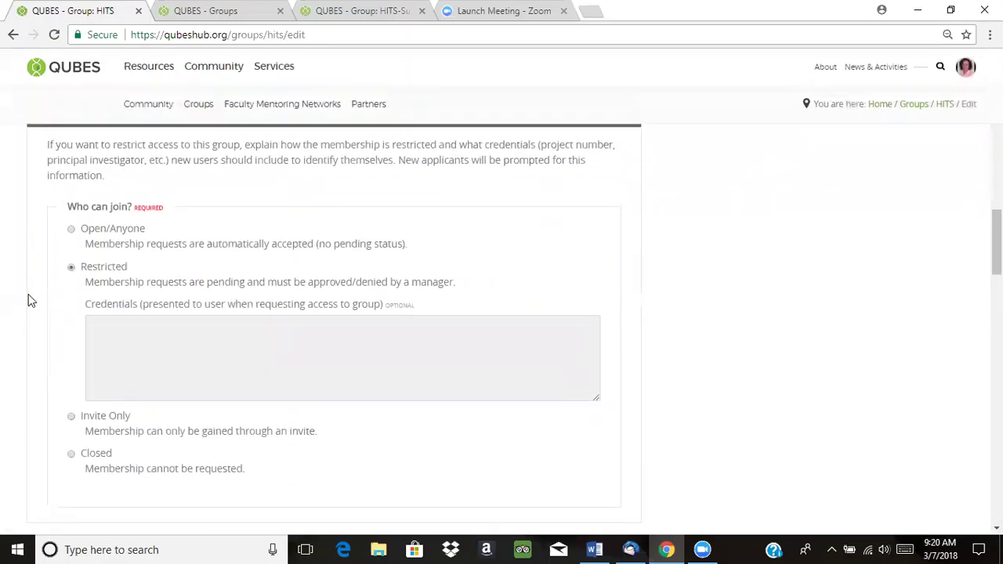
pyautogui.scroll(1, 30, 301)
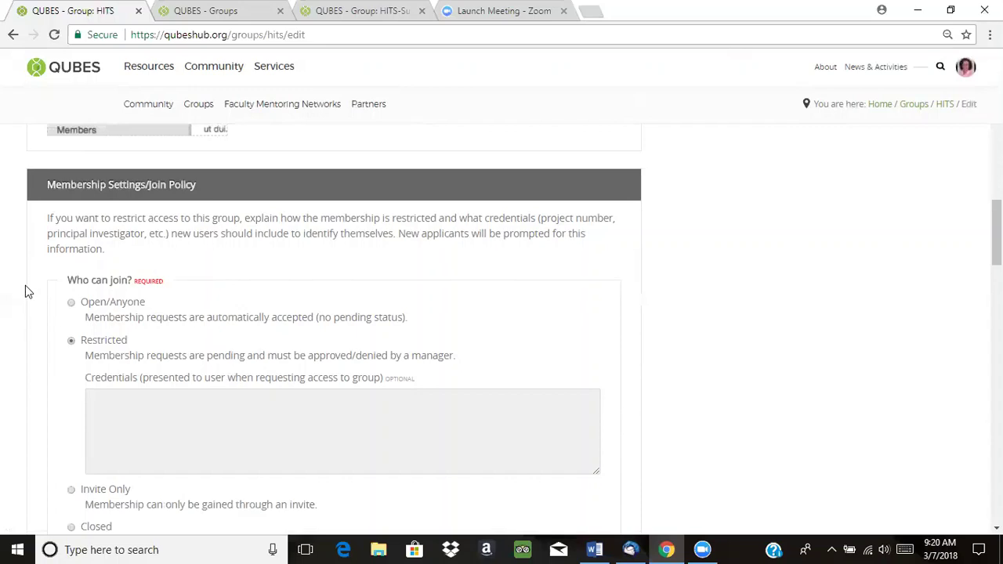
pyautogui.scroll(-1, 25, 291)
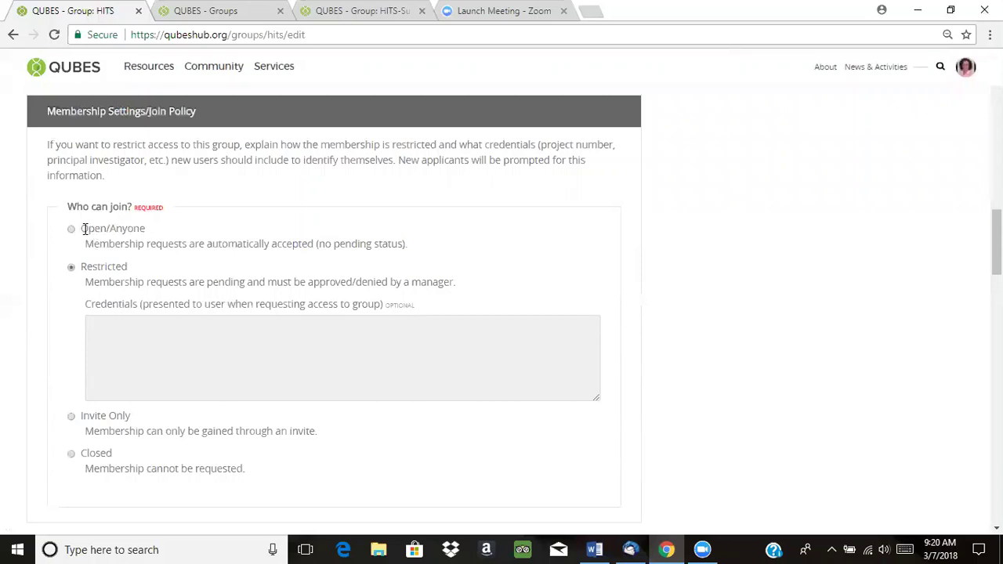
# - Try the Open/Anyone option for who can join the group and return the choice to Restricted
pyautogui.moveTo(82, 229); pyautogui.dragTo(144, 230)
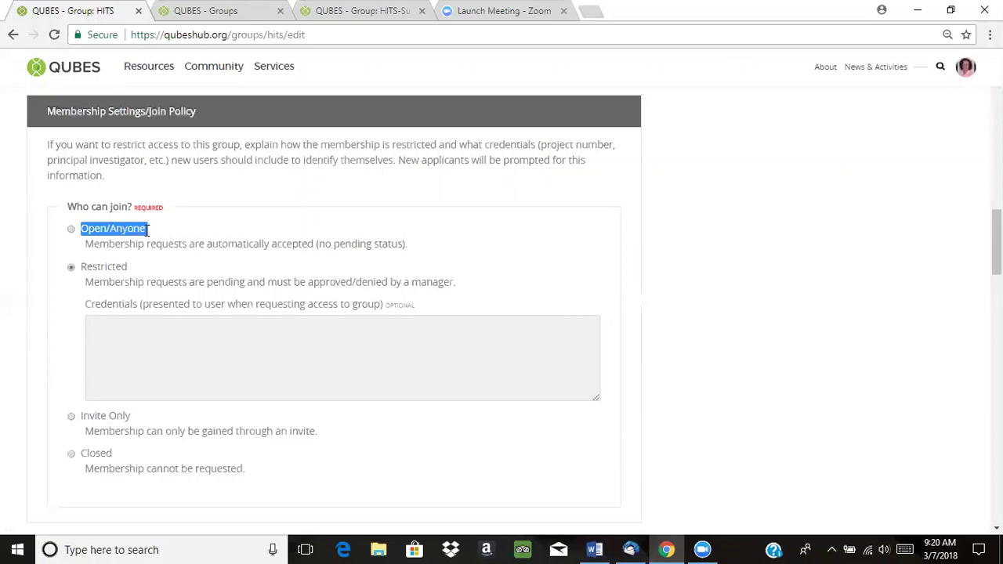
pyautogui.click(151, 235)
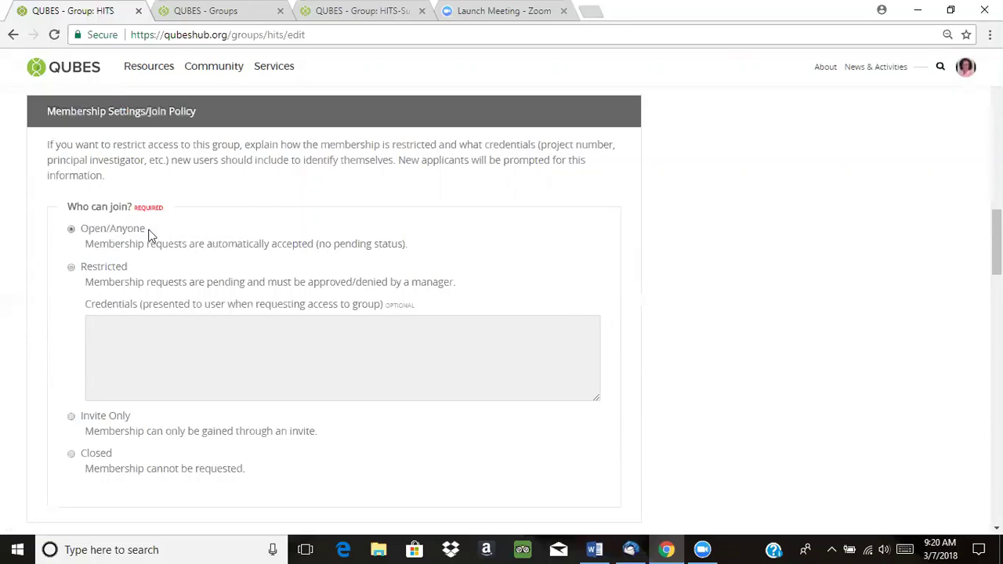
pyautogui.click(72, 268)
pyautogui.moveTo(80, 266); pyautogui.dragTo(130, 267)
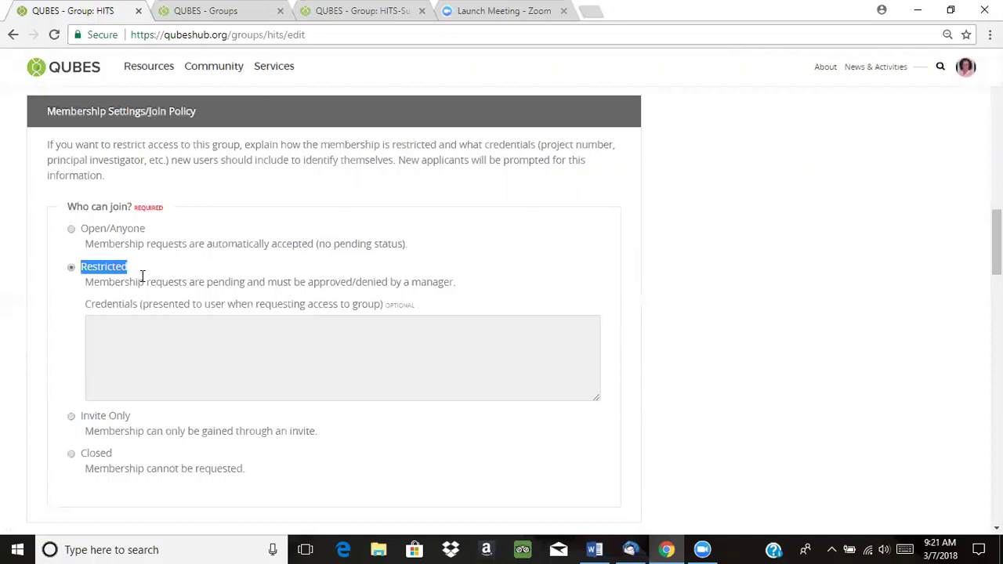
pyautogui.click(99, 268)
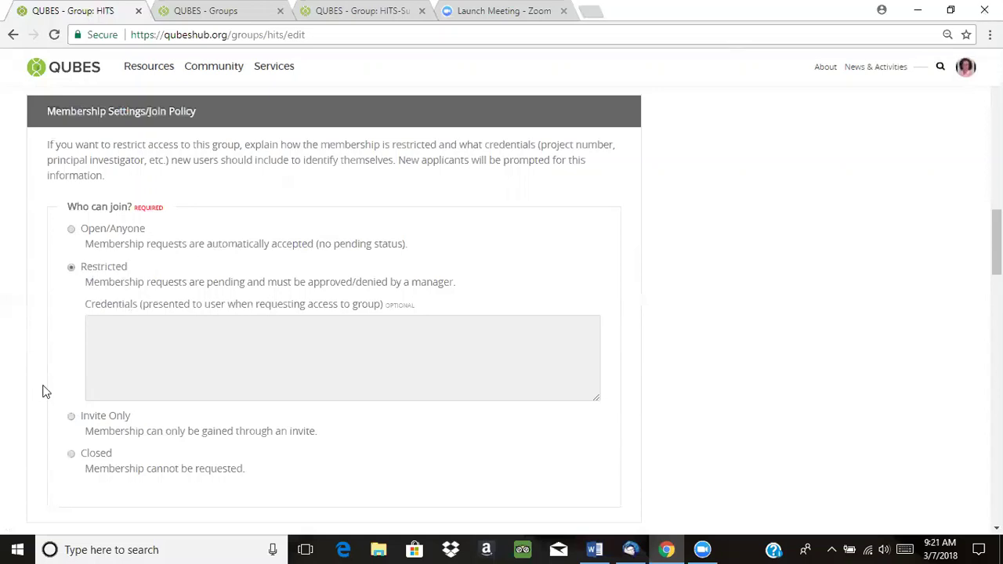
# - Look over the Invite Only and Closed join options, try Closed, and restore the Restricted policy
pyautogui.scroll(-1, 62, 369)
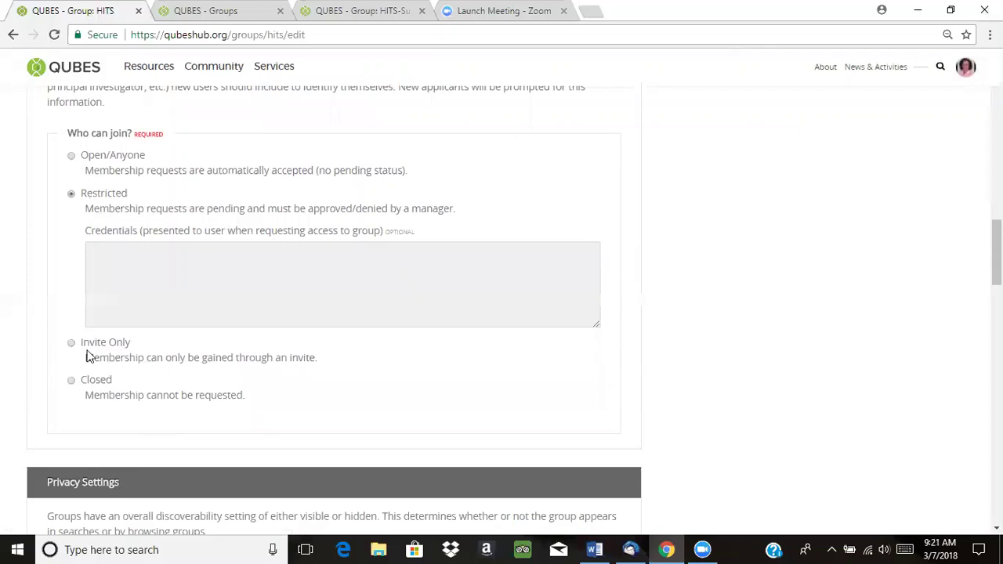
pyautogui.moveTo(82, 342); pyautogui.dragTo(133, 342)
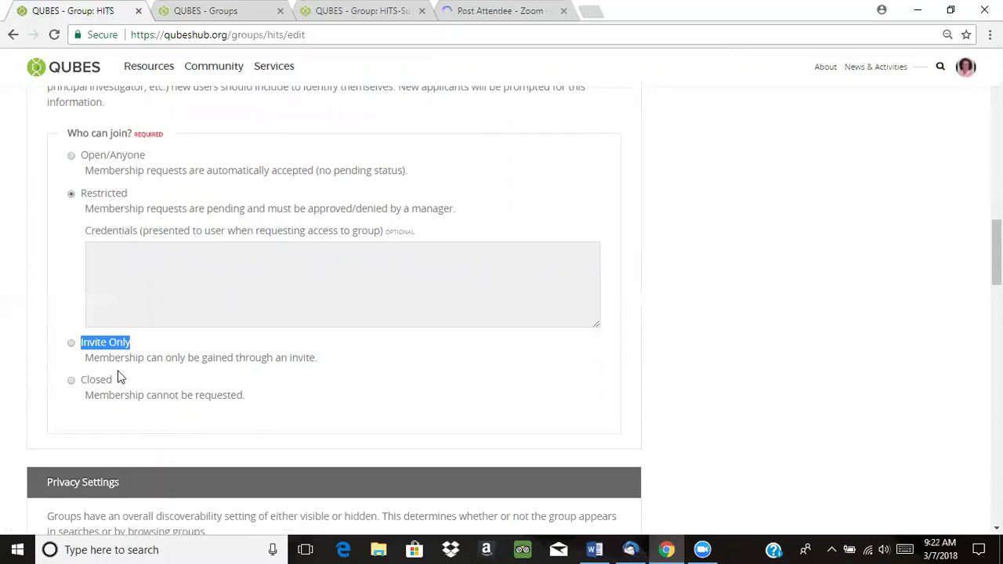
pyautogui.moveTo(82, 381); pyautogui.dragTo(116, 381)
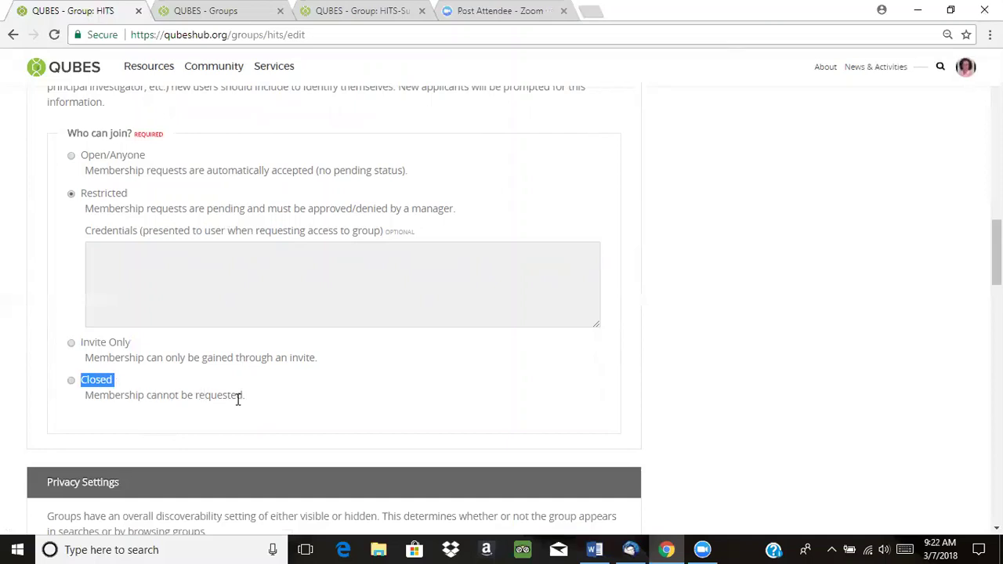
pyautogui.click(156, 382)
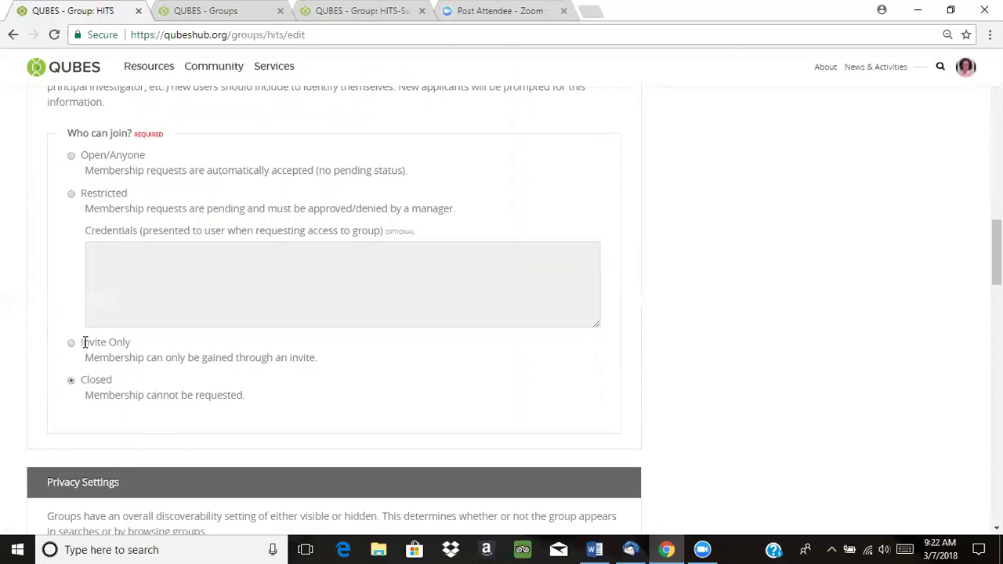
pyautogui.click(72, 194)
# - Review the Discoverability options in the privacy settings and check the hub's Groups page where visible groups can be searched
pyautogui.scroll(-1, 12, 355)
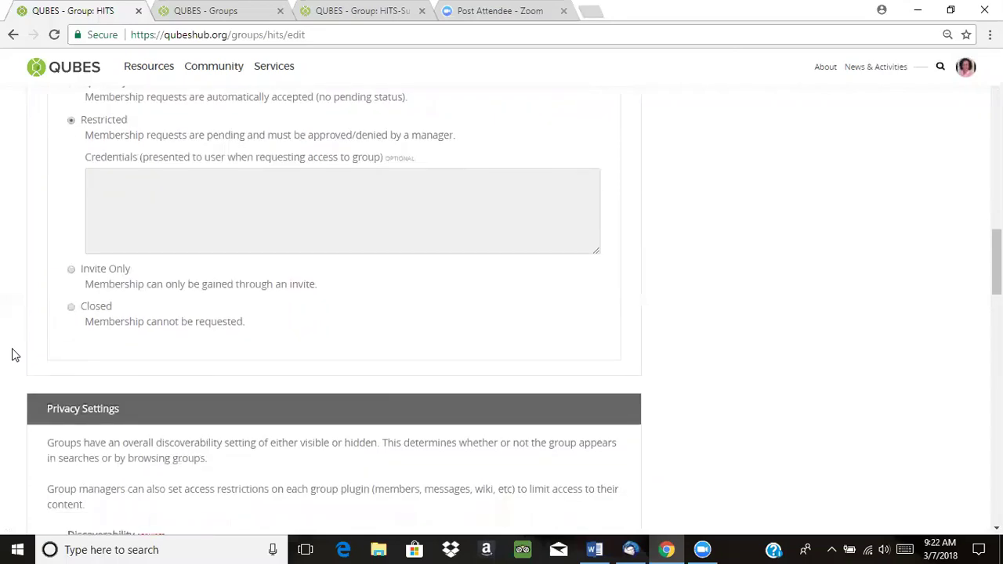
pyautogui.scroll(-3, 12, 352)
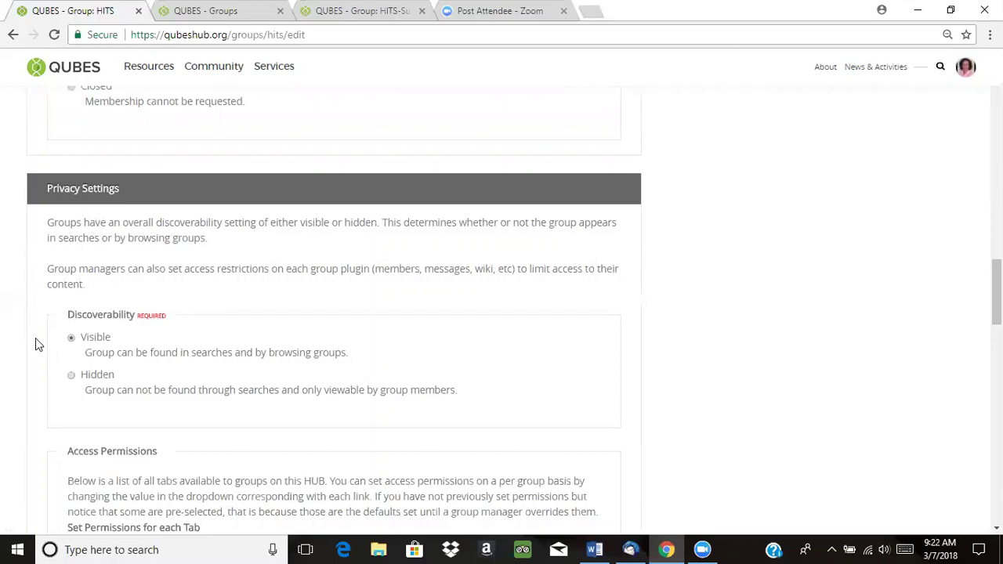
pyautogui.moveTo(74, 313); pyautogui.dragTo(136, 315)
pyautogui.click(80, 320)
pyautogui.click(231, 10)
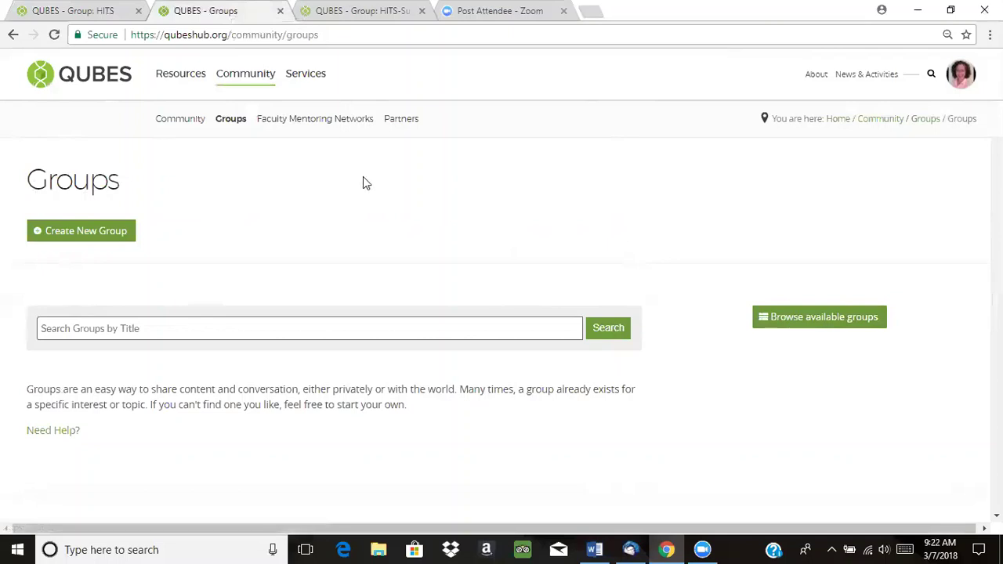
pyautogui.click(78, 10)
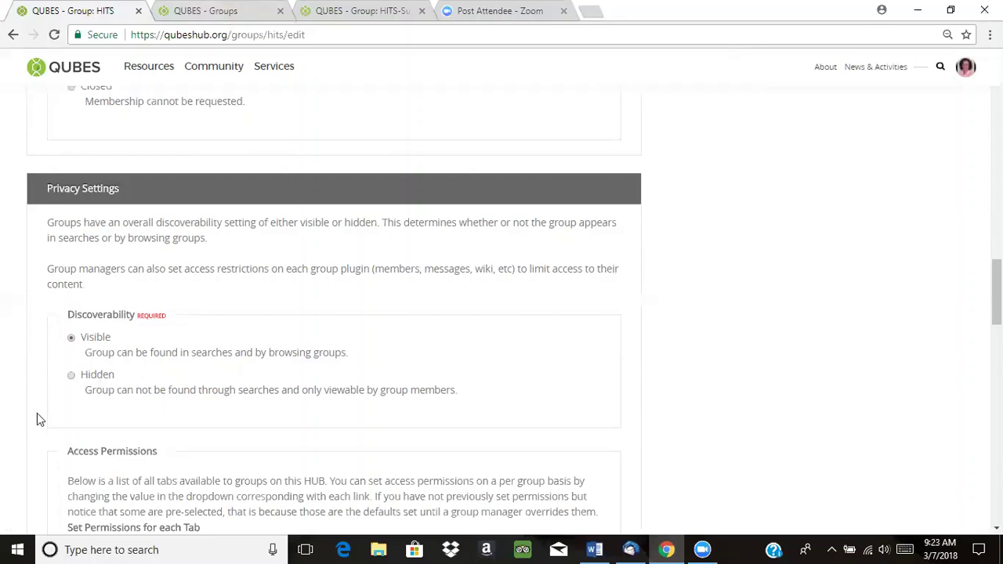
# - Go to the per-tab Access Permissions and choose Any HUB Visitor for the Overview tab
pyautogui.scroll(-1, 37, 413)
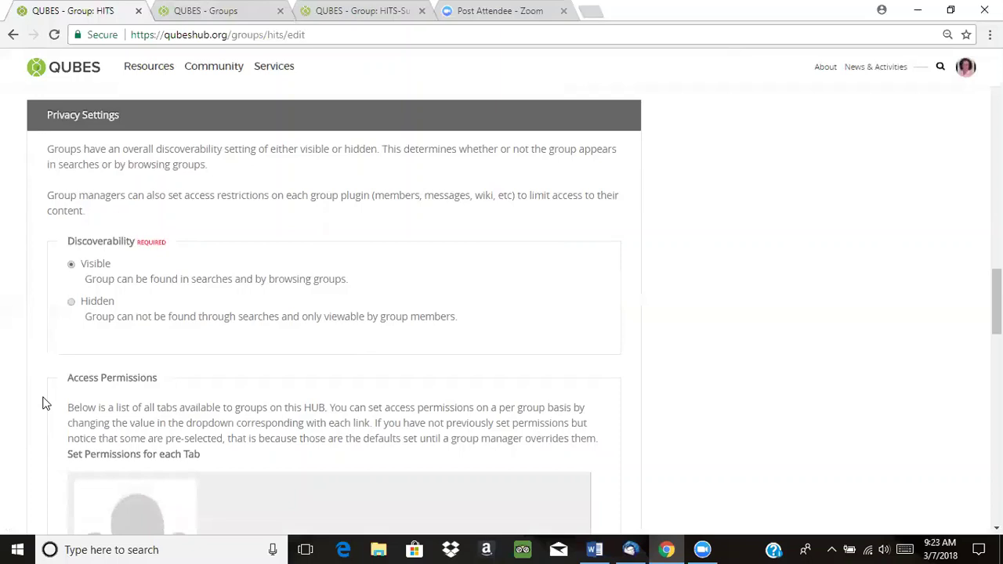
pyautogui.scroll(-5, 45, 400)
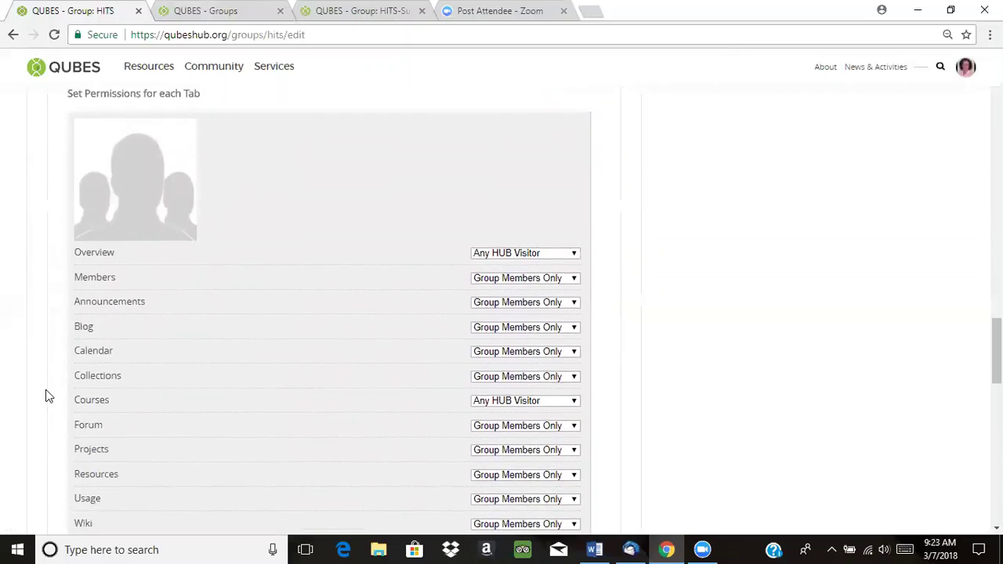
pyautogui.scroll(2, 45, 396)
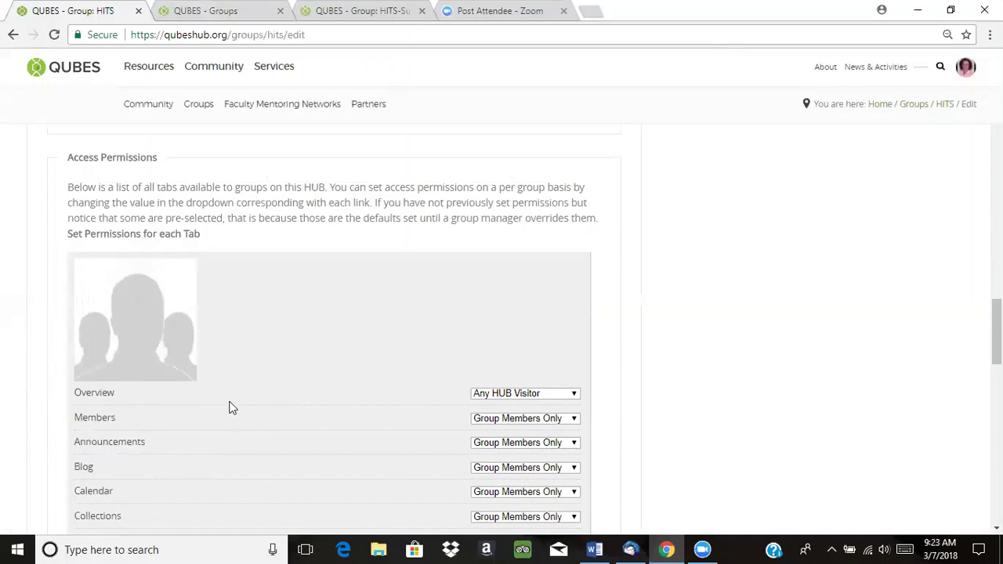
pyautogui.scroll(-1, 83, 308)
pyautogui.scroll(-2, 124, 384)
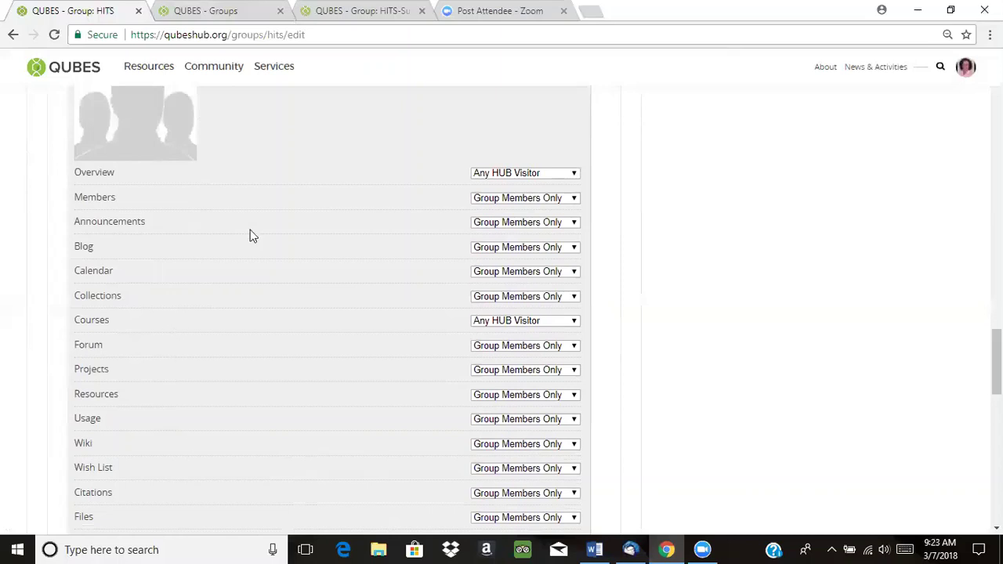
pyautogui.click(557, 173)
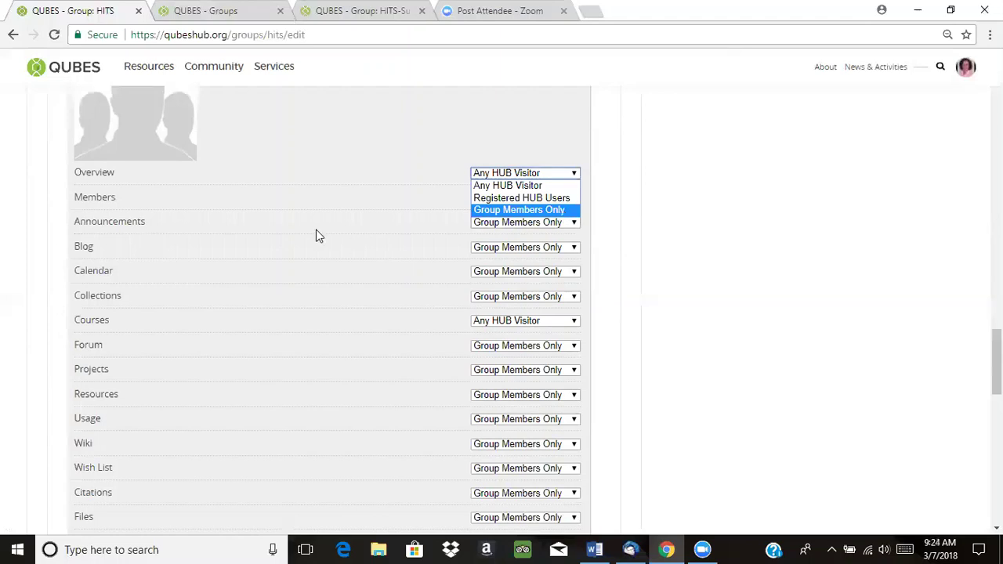
pyautogui.click(441, 176)
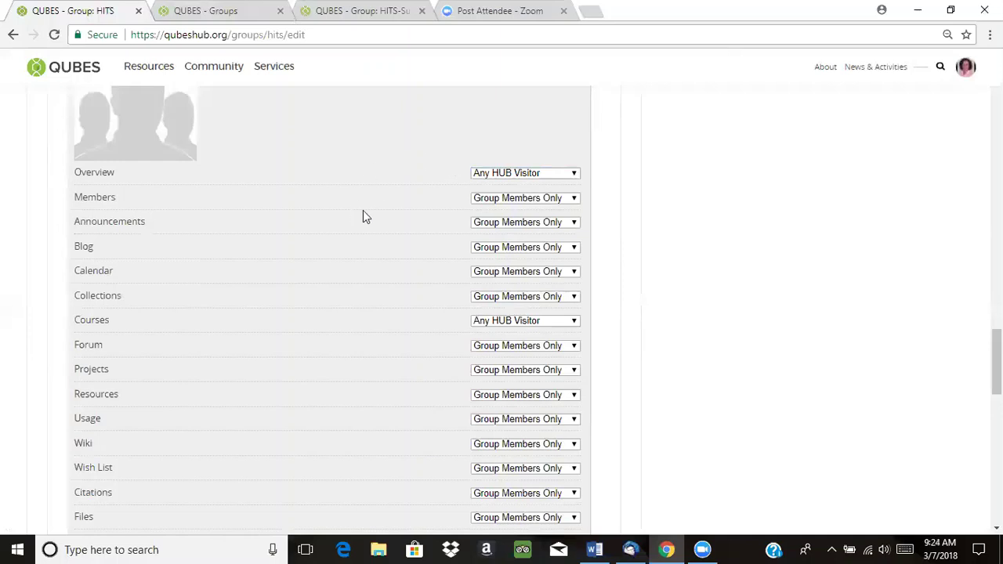
pyautogui.click(550, 175)
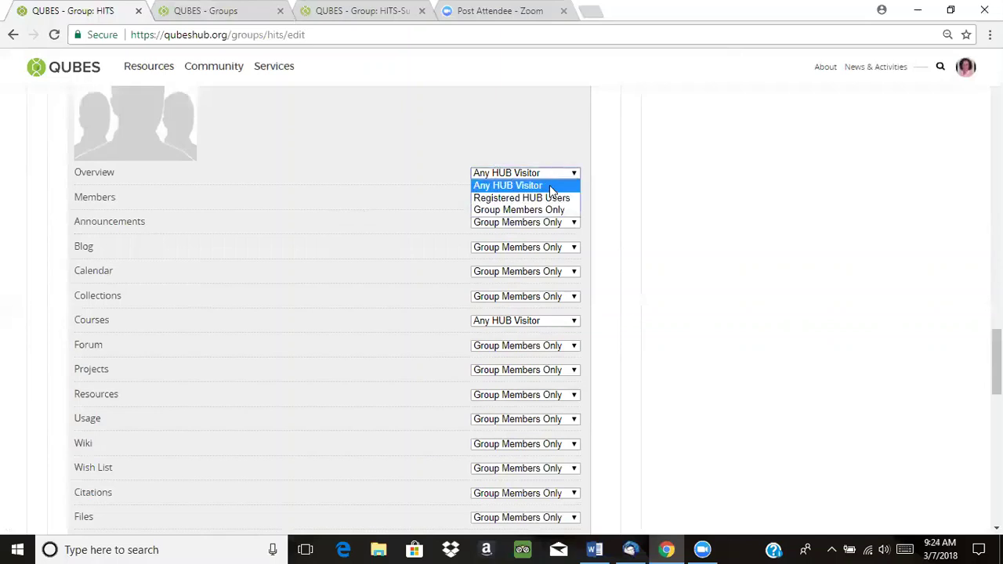
pyautogui.click(552, 188)
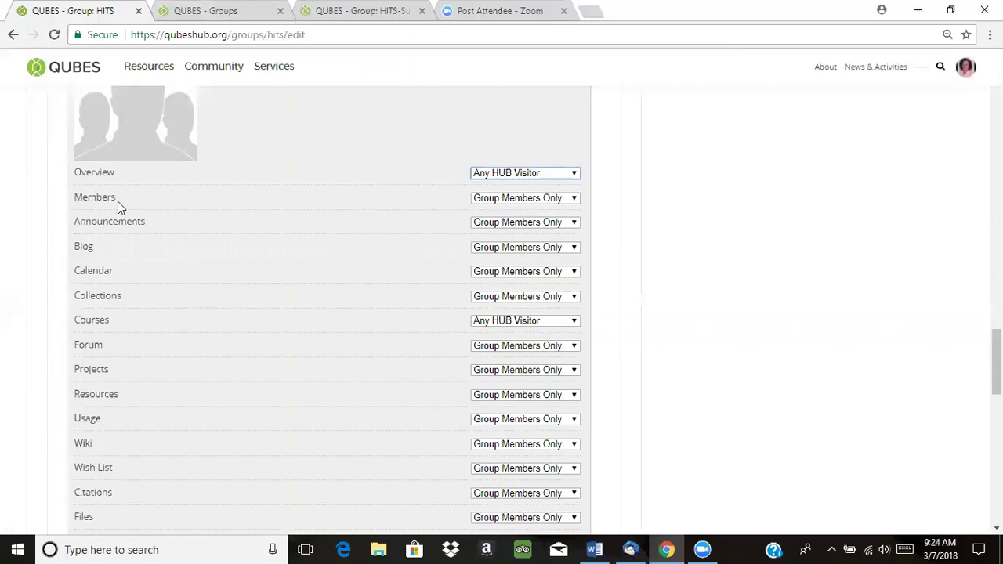
# - Set the Members tab's access permission to Any HUB Visitor
pyautogui.moveTo(116, 200); pyautogui.dragTo(73, 196)
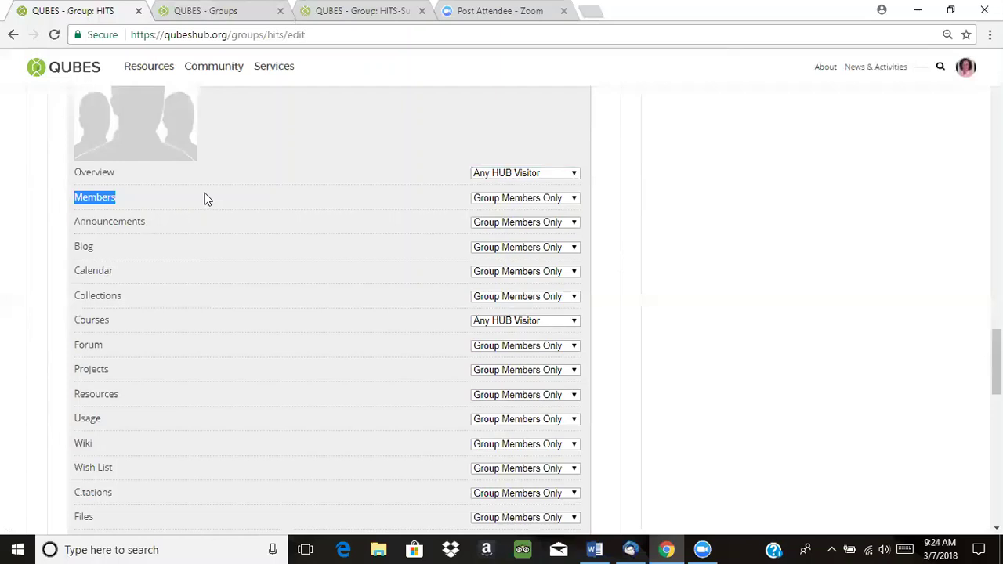
pyautogui.click(515, 202)
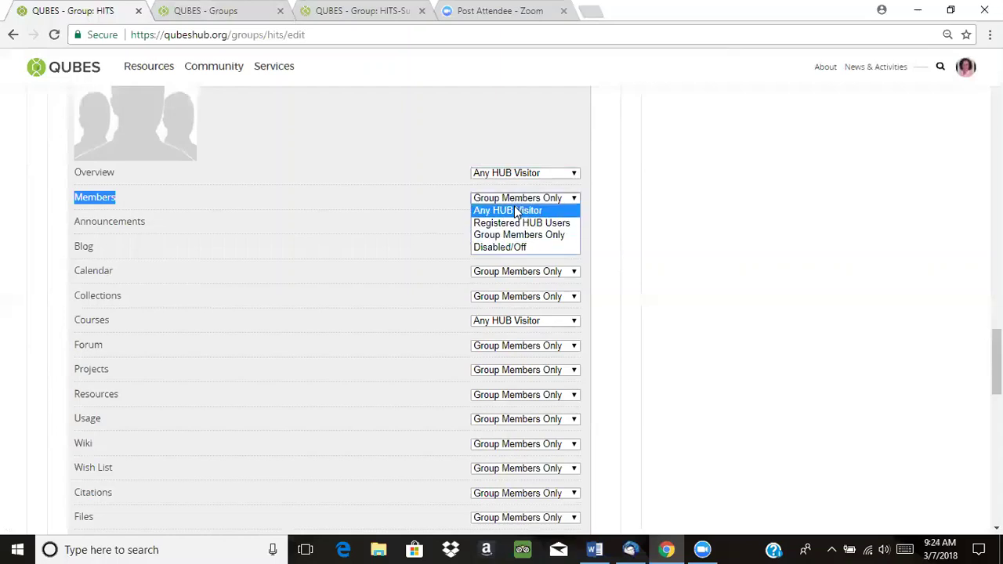
pyautogui.click(517, 209)
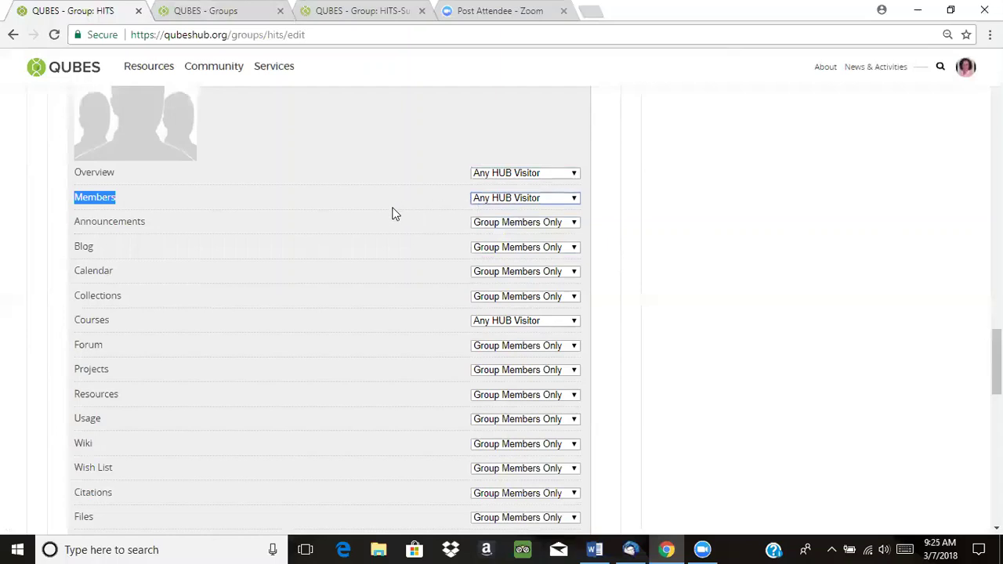
# - Review the access permissions of the remaining group tabs, including Forum and Collections
pyautogui.scroll(-1, 373, 215)
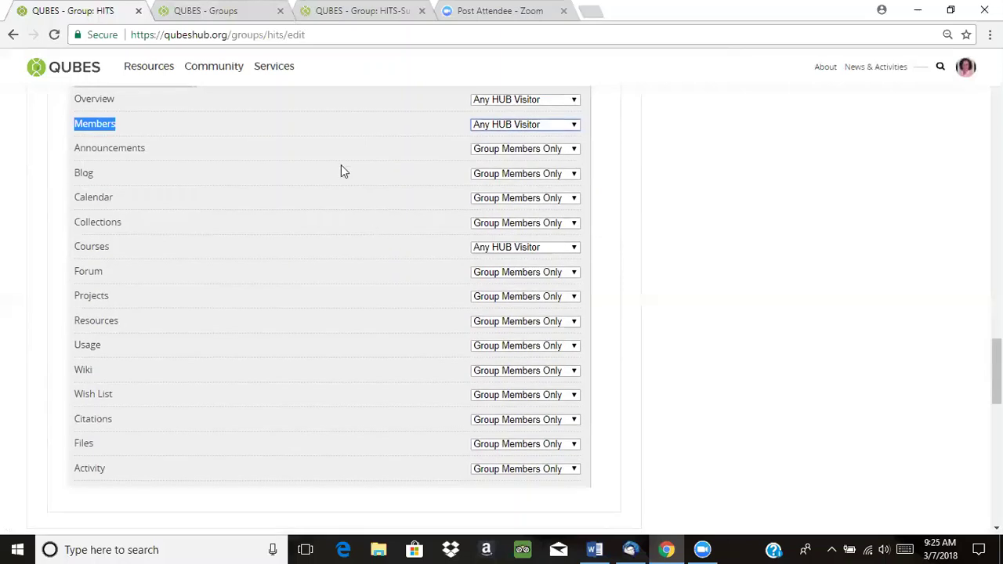
pyautogui.click(265, 153)
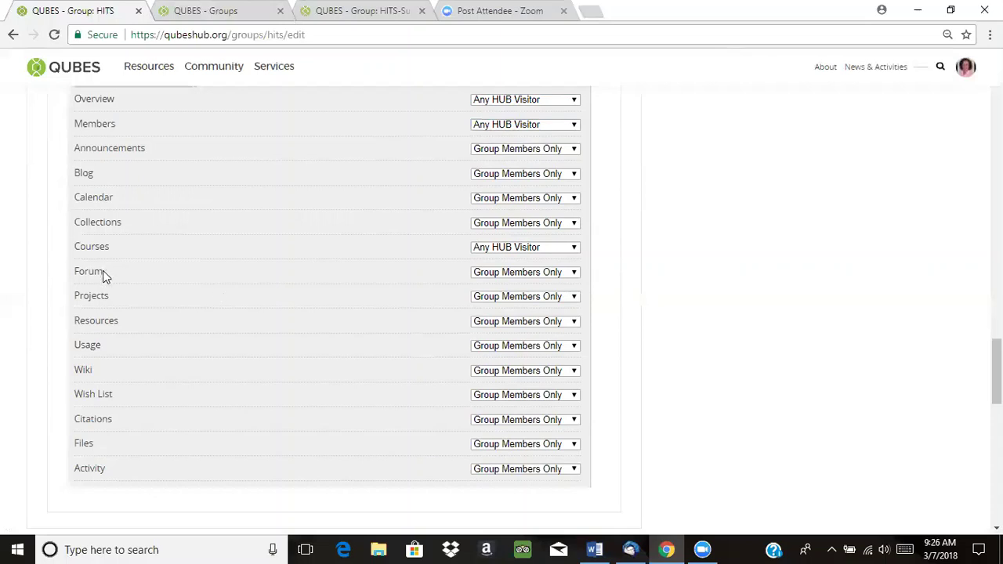
pyautogui.moveTo(103, 272); pyautogui.dragTo(72, 272)
pyautogui.moveTo(121, 216); pyautogui.dragTo(75, 224)
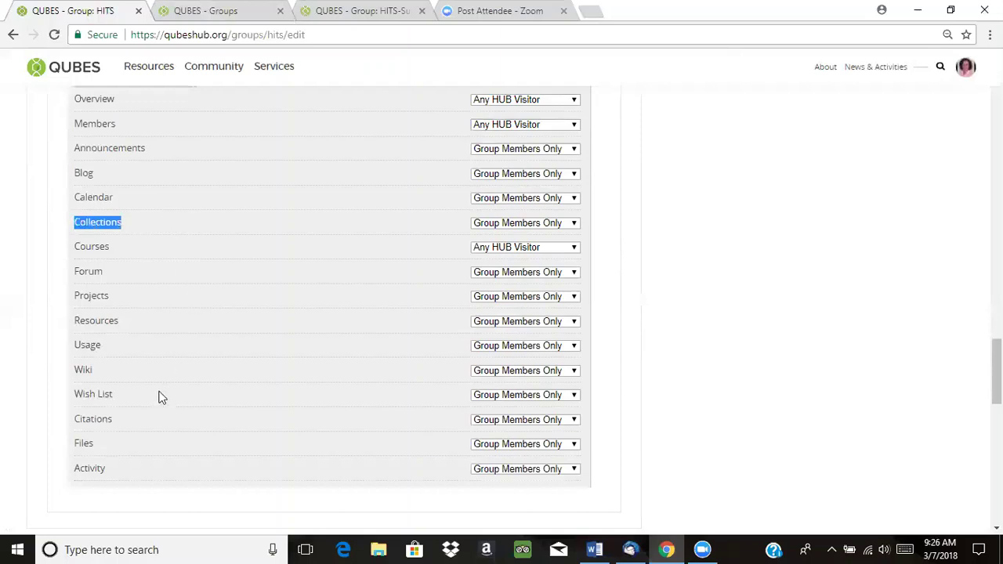
# - Check the access permission of the Projects tab within the group's tab permission list
pyautogui.moveTo(110, 297); pyautogui.dragTo(71, 303)
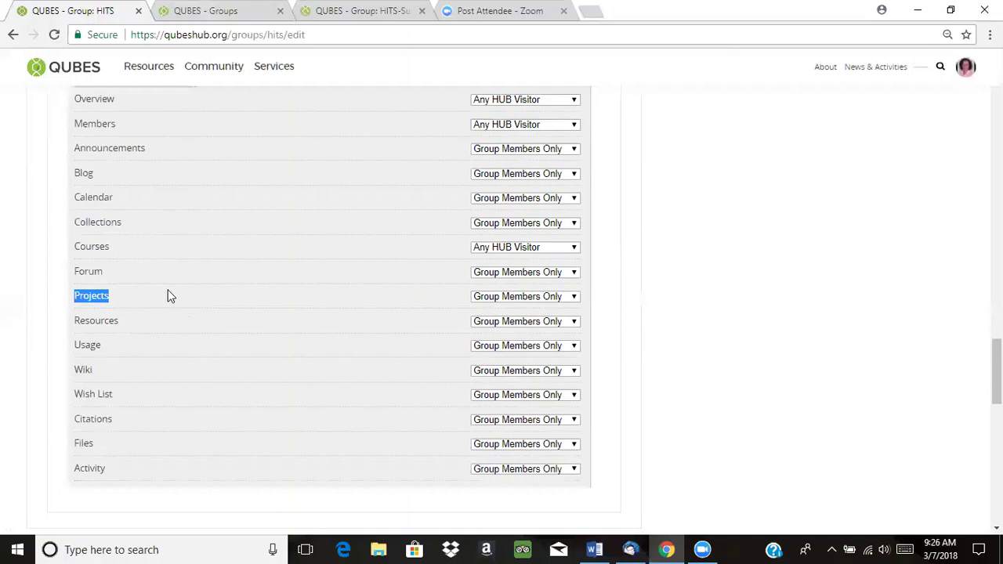
pyautogui.scroll(1, 169, 292)
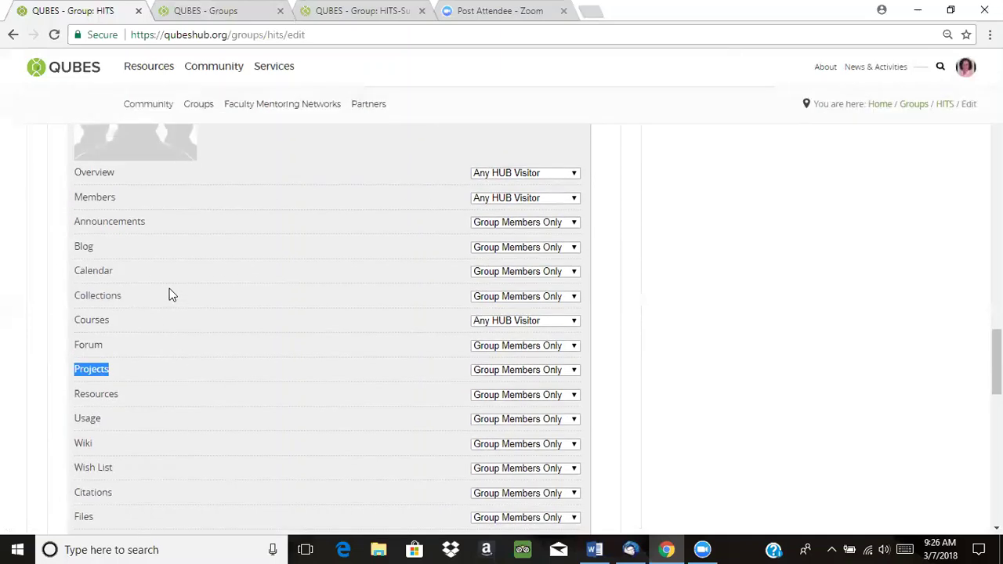
pyautogui.click(436, 242)
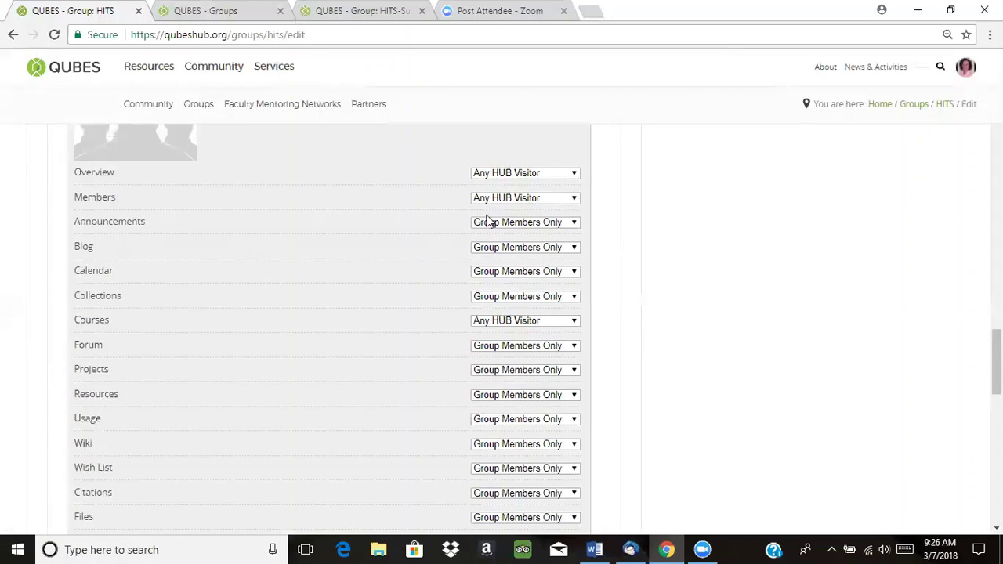
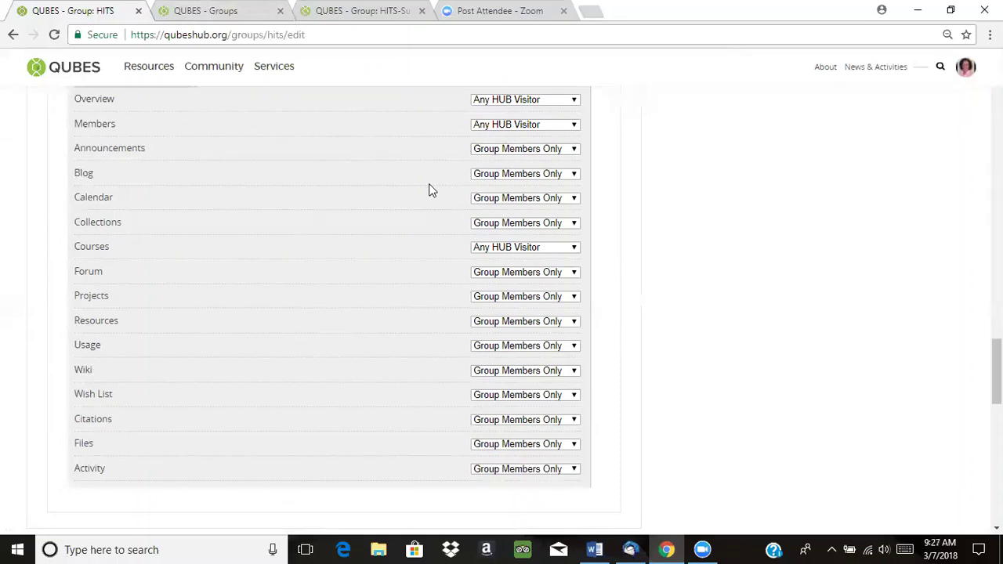
# - Set the Activity tab's access permission to Any HUB Visitor
pyautogui.scroll(-1, 290, 392)
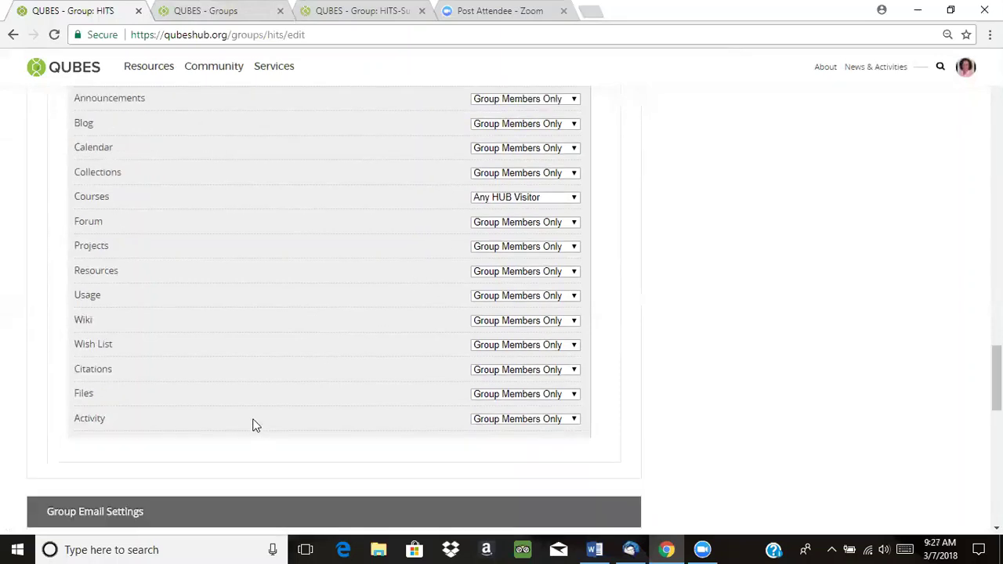
pyautogui.moveTo(113, 398); pyautogui.dragTo(74, 396)
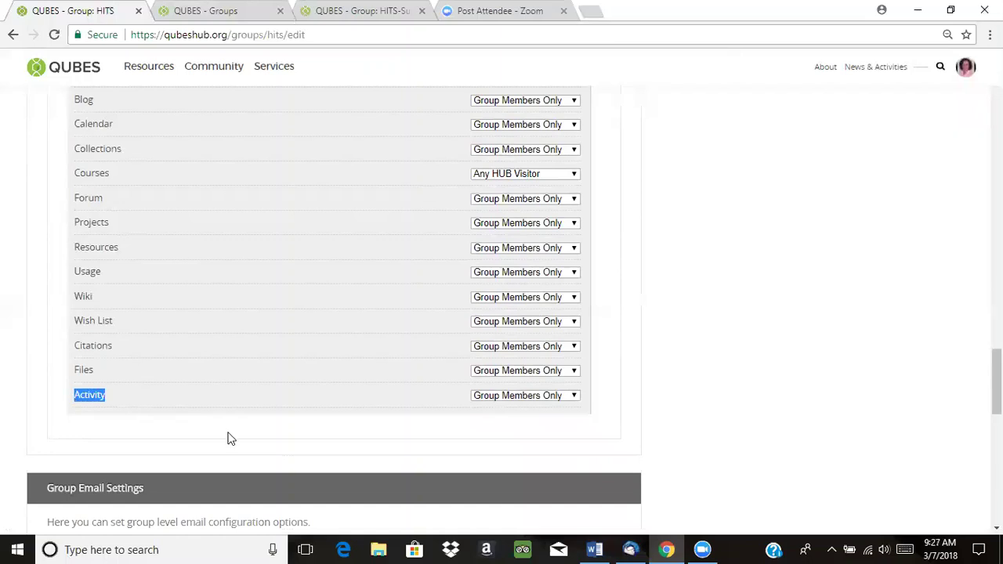
pyautogui.click(476, 397)
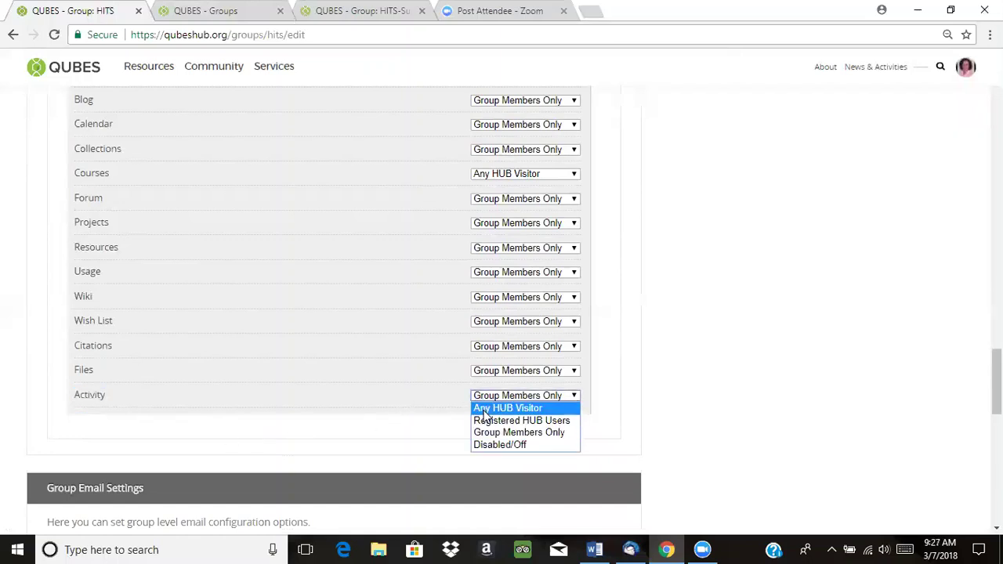
pyautogui.click(485, 409)
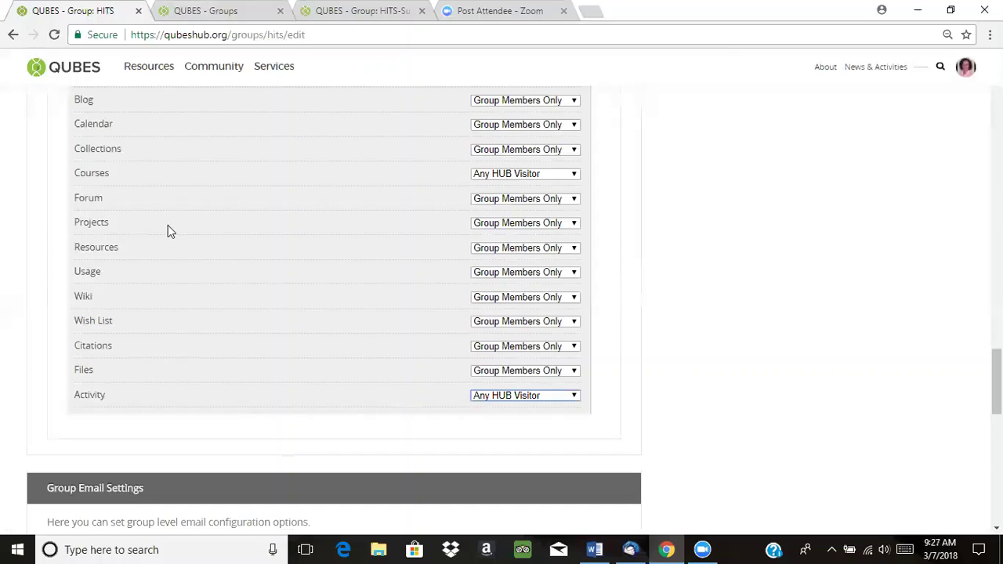
# - Set the access permissions of the Blog and Calendar tabs to Disabled/Off
pyautogui.scroll(1, 209, 248)
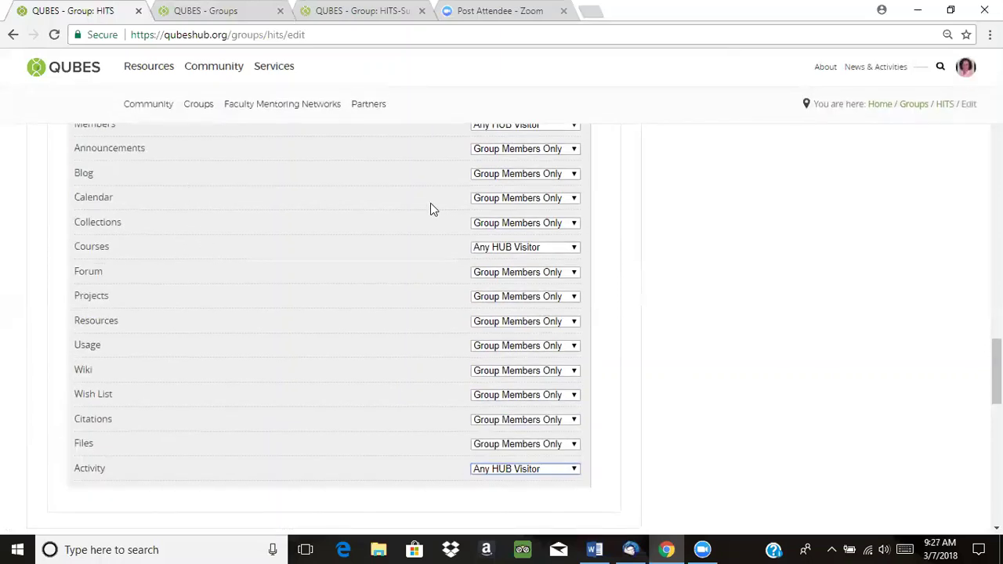
pyautogui.moveTo(93, 171); pyautogui.dragTo(66, 178)
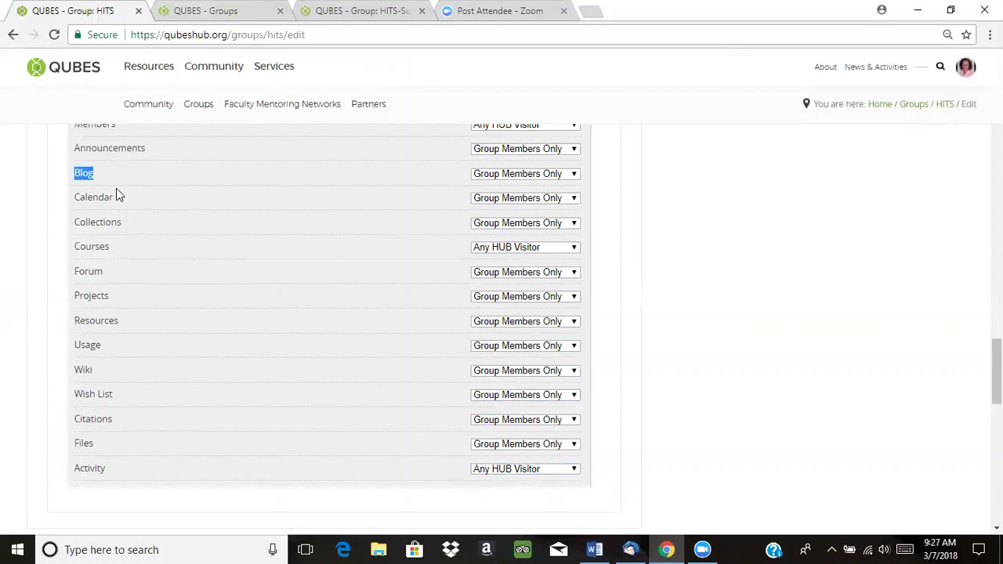
pyautogui.click(356, 180)
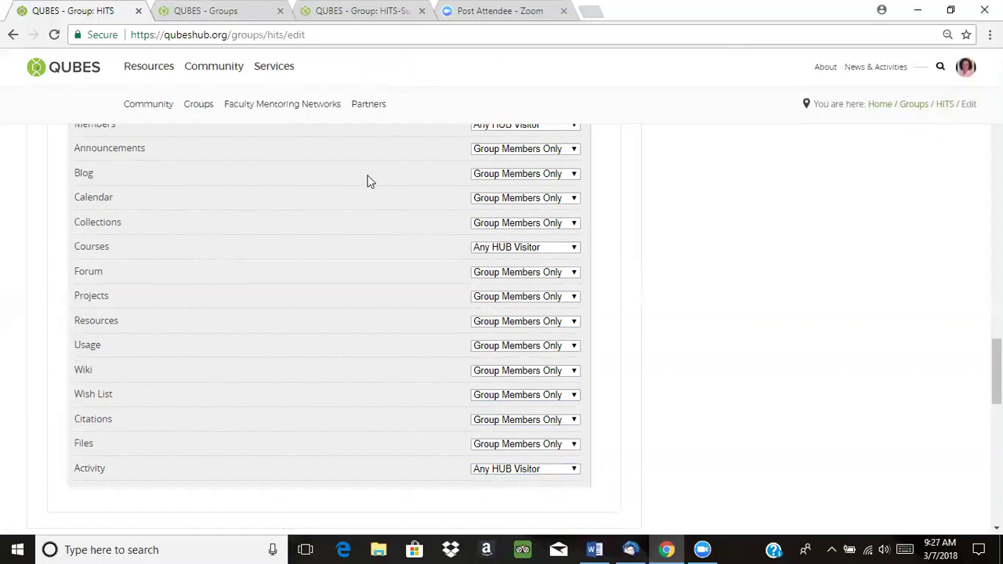
pyautogui.click(490, 179)
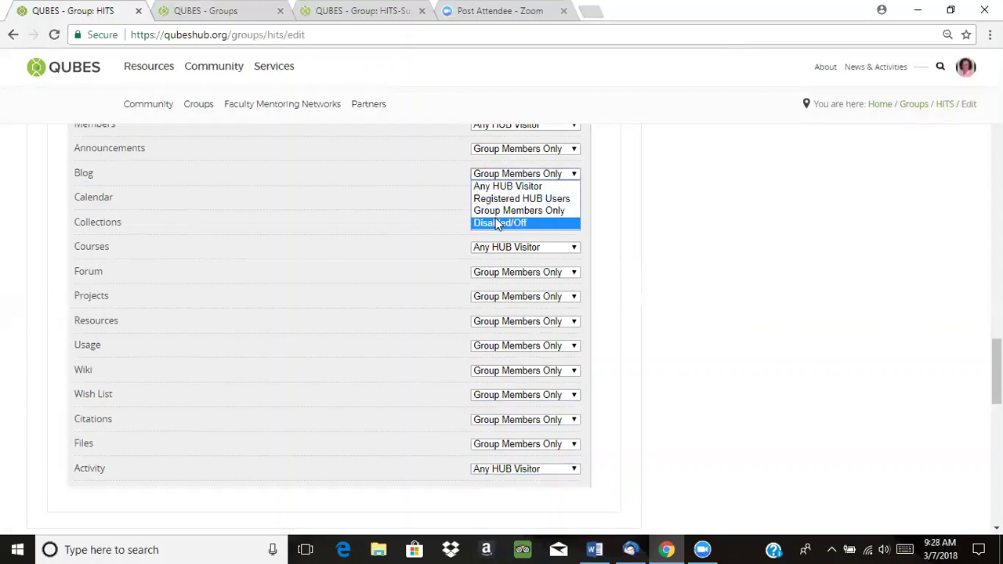
pyautogui.click(495, 219)
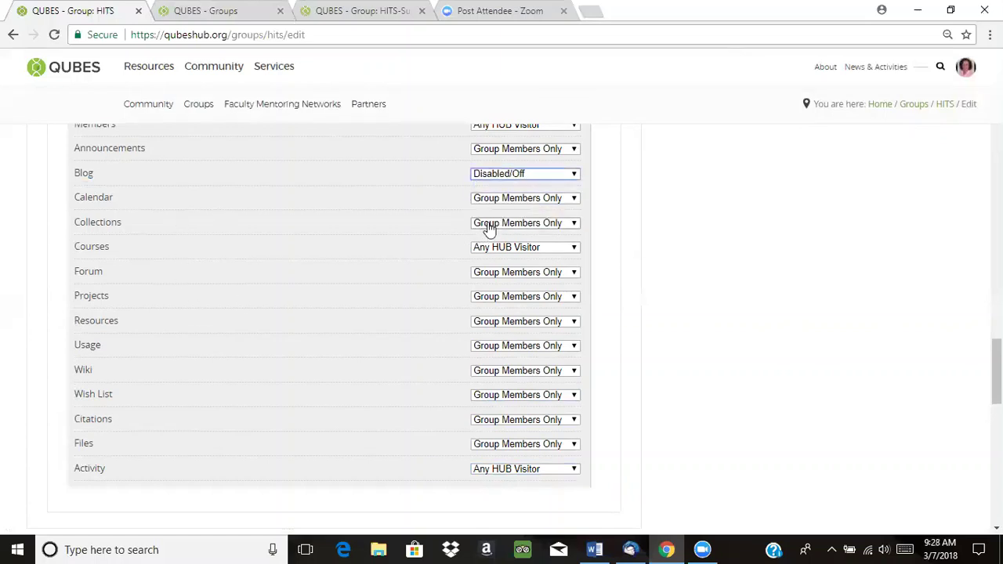
pyautogui.click(501, 201)
pyautogui.click(503, 245)
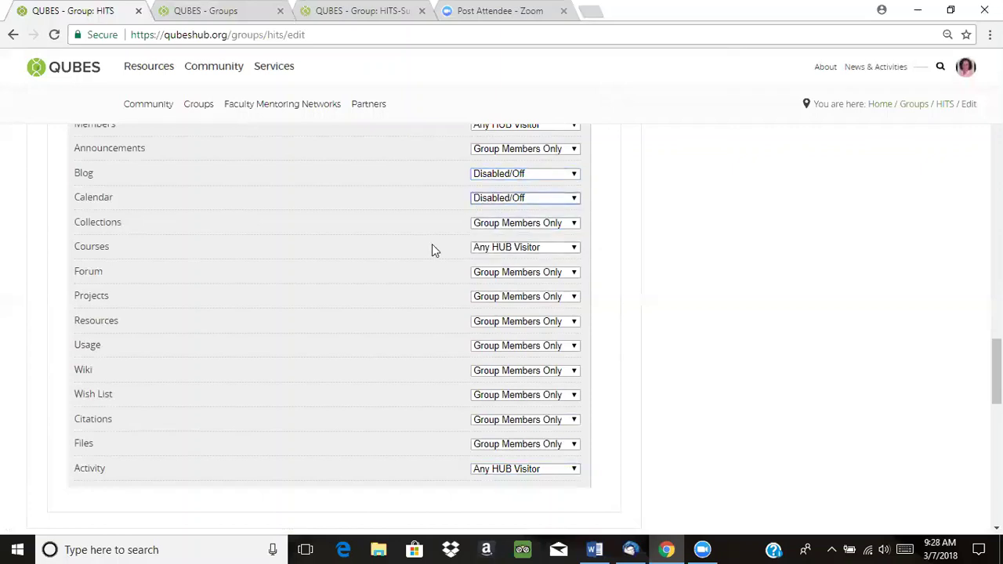
# - Turn off the Courses and Resources tabs by setting their access permissions to Disabled/Off
pyautogui.click(544, 248)
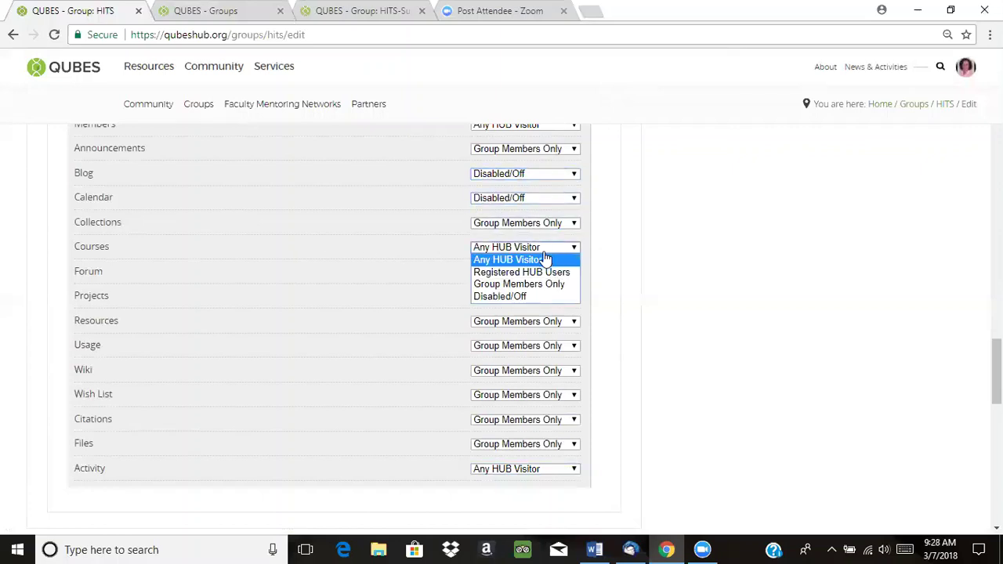
pyautogui.click(535, 299)
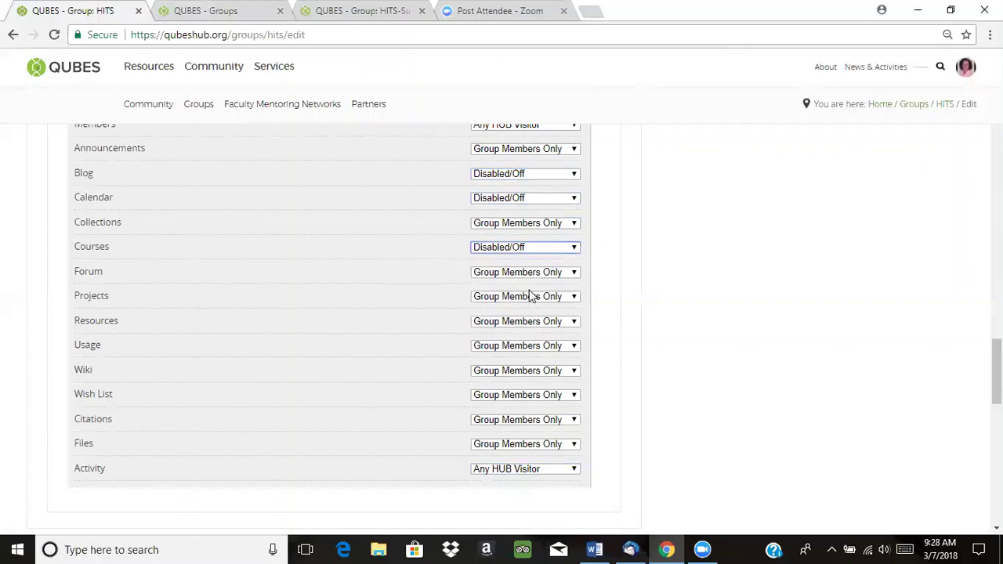
pyautogui.click(484, 324)
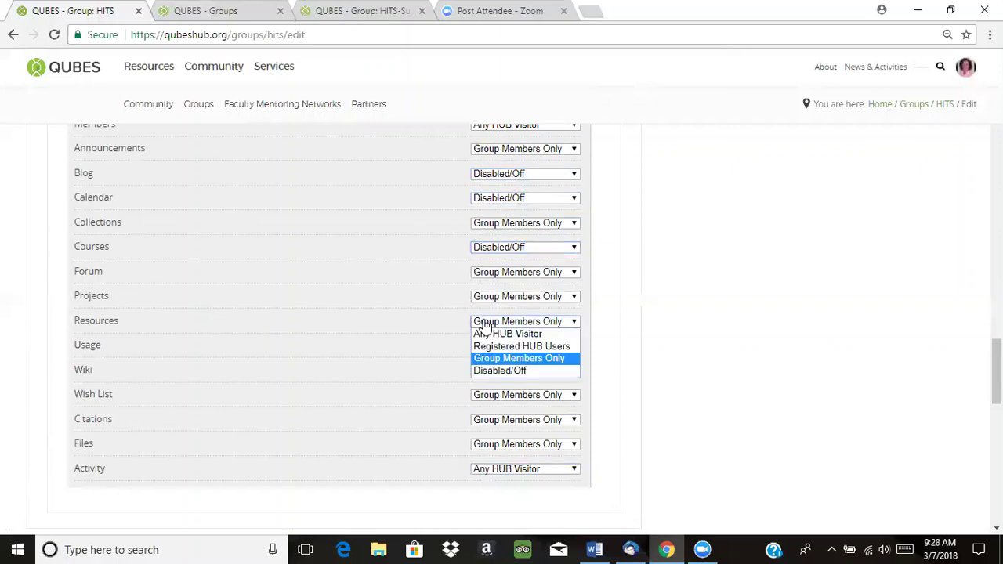
pyautogui.click(484, 371)
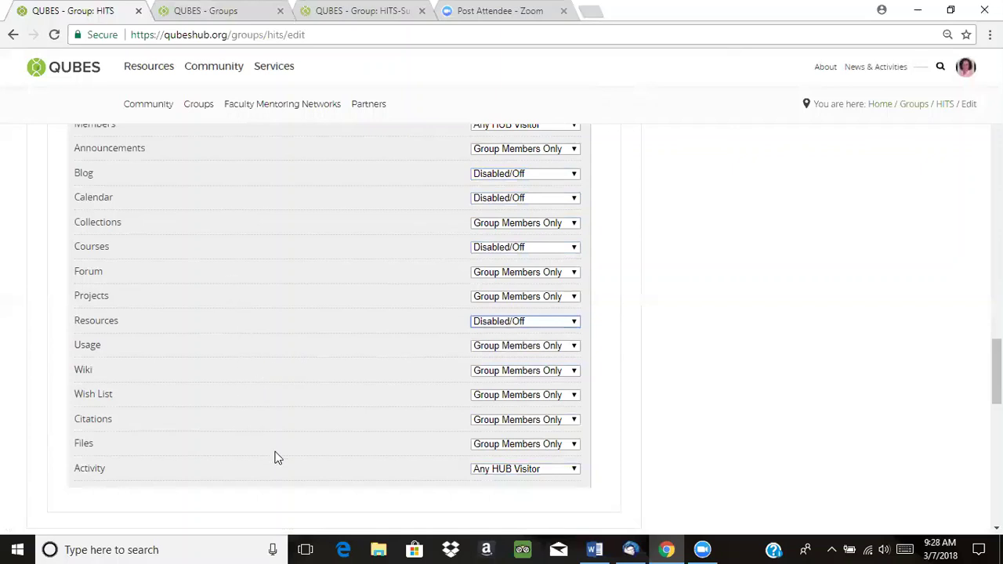
# - Set the Usage and Wiki tabs' access permissions to Disabled/Off
pyautogui.scroll(-1, 261, 315)
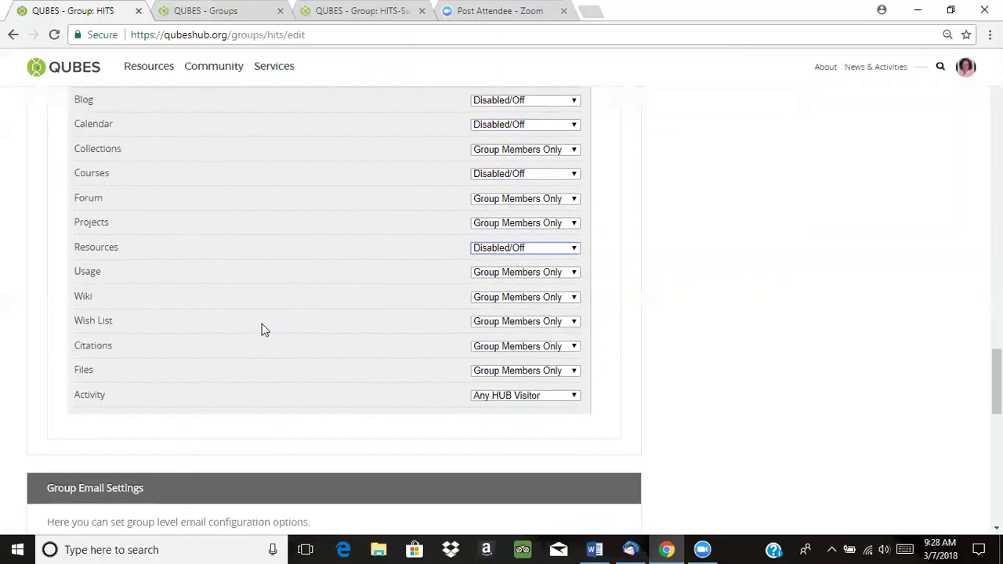
pyautogui.scroll(1, 263, 324)
pyautogui.scroll(1, 265, 328)
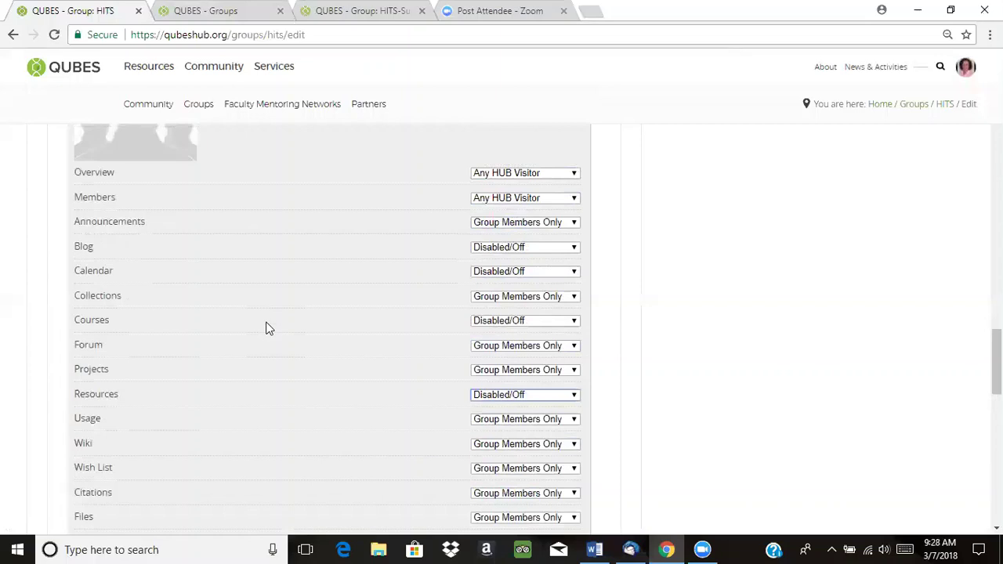
pyautogui.click(483, 419)
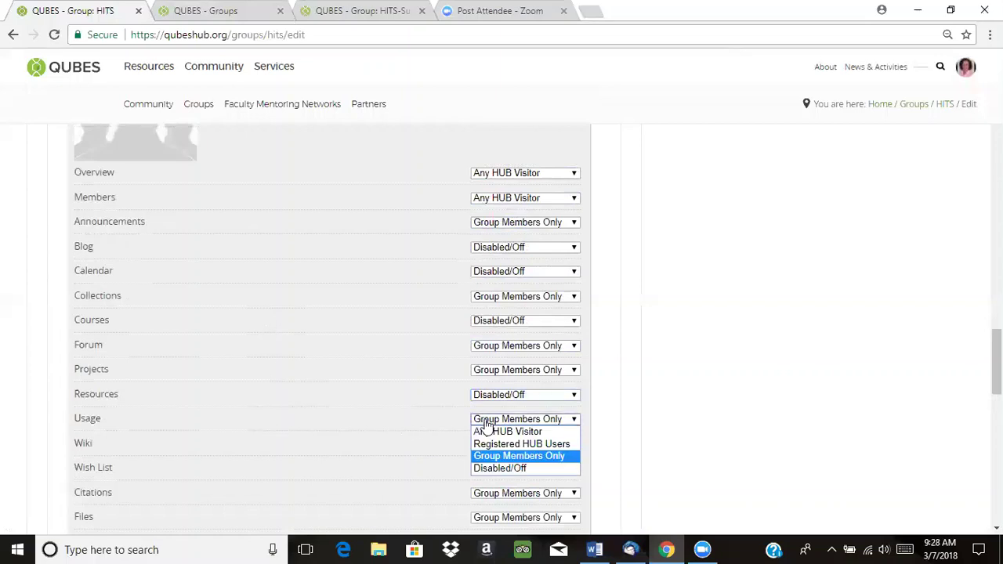
pyautogui.click(492, 468)
pyautogui.scroll(-1, 314, 415)
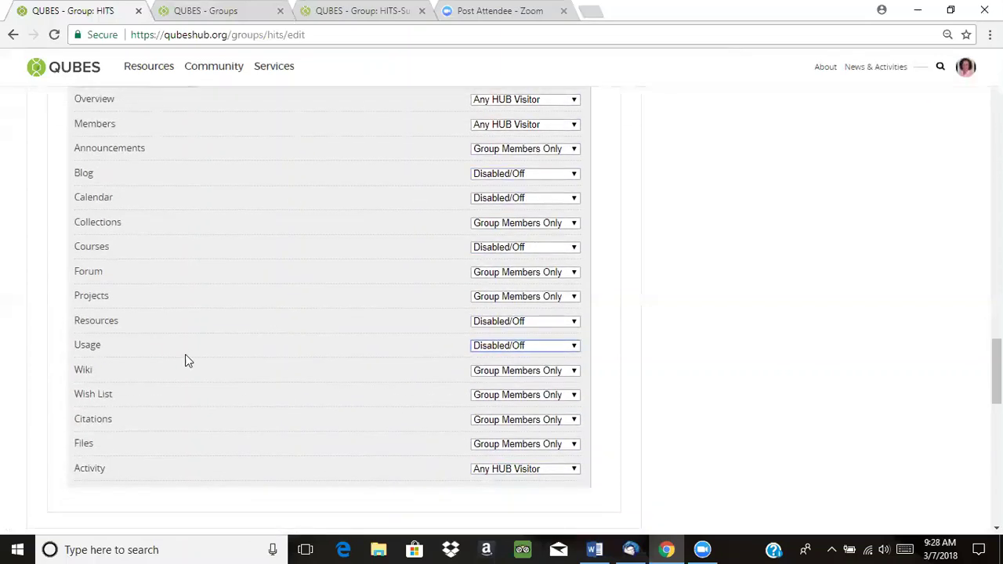
pyautogui.click(506, 373)
pyautogui.click(507, 421)
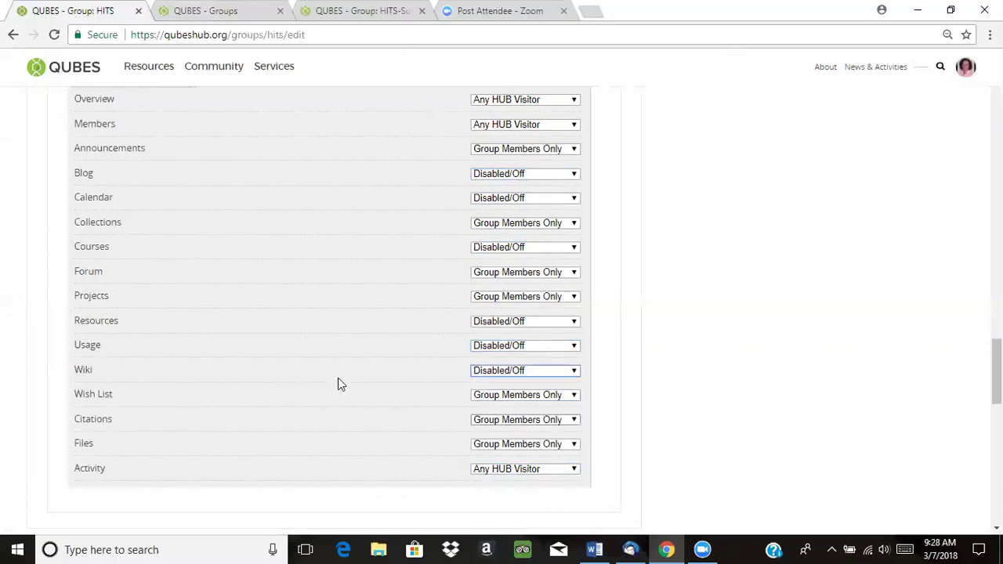
# - Disable the Wish List and Citations tabs by choosing Disabled/Off as their access permission
pyautogui.click(478, 396)
pyautogui.click(486, 451)
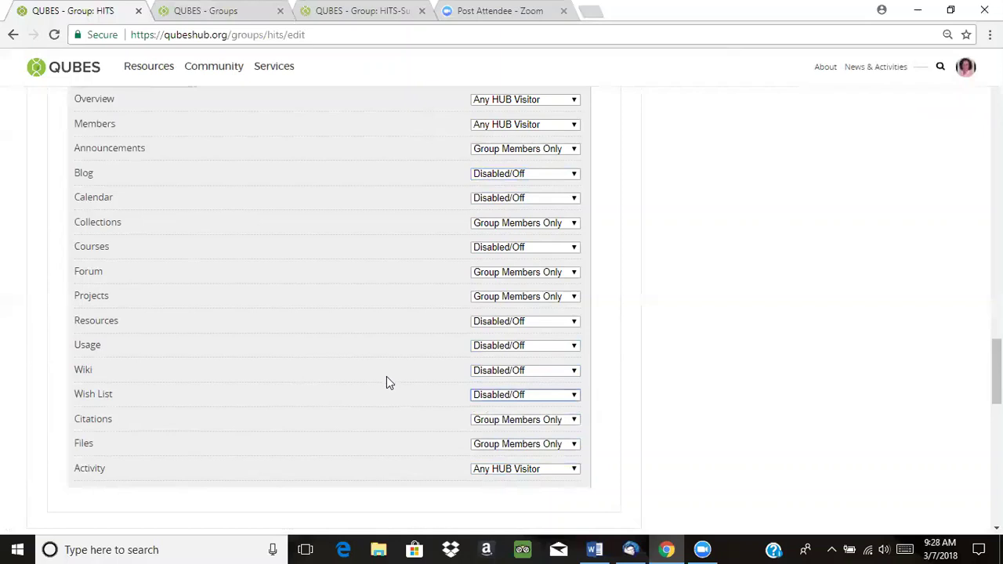
pyautogui.click(516, 423)
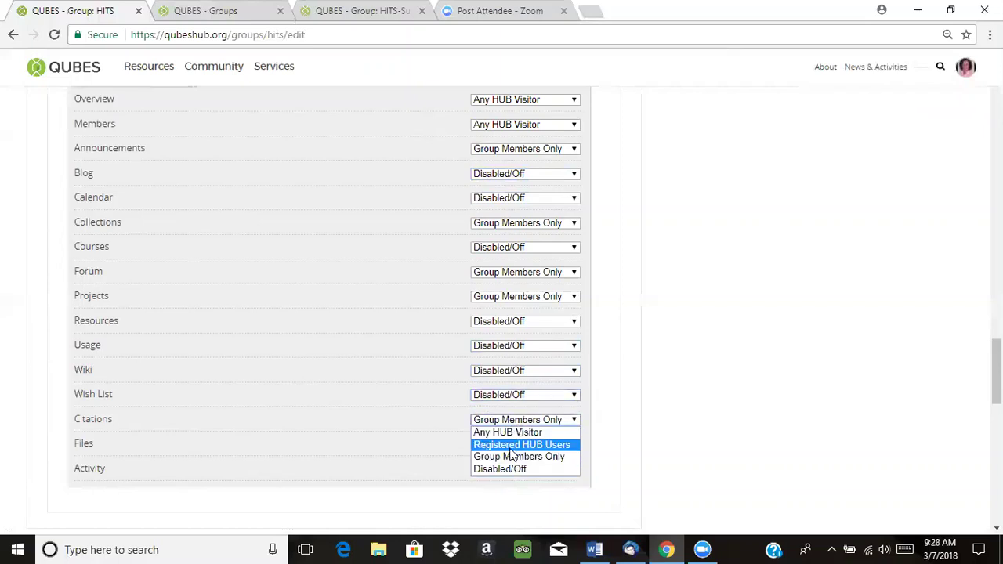
pyautogui.click(513, 469)
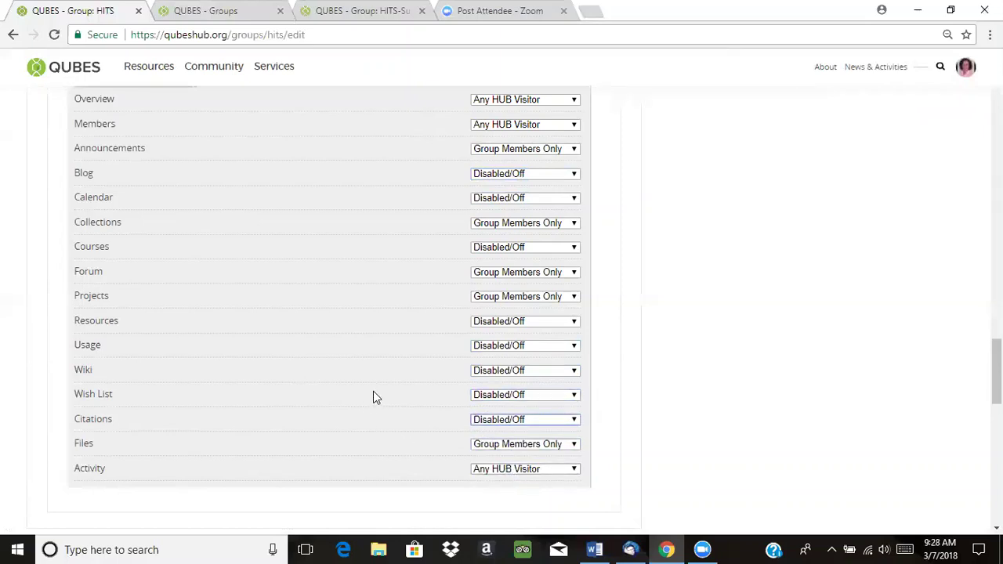
# - Set the Files tab's access permission to Disabled/Off
pyautogui.click(479, 445)
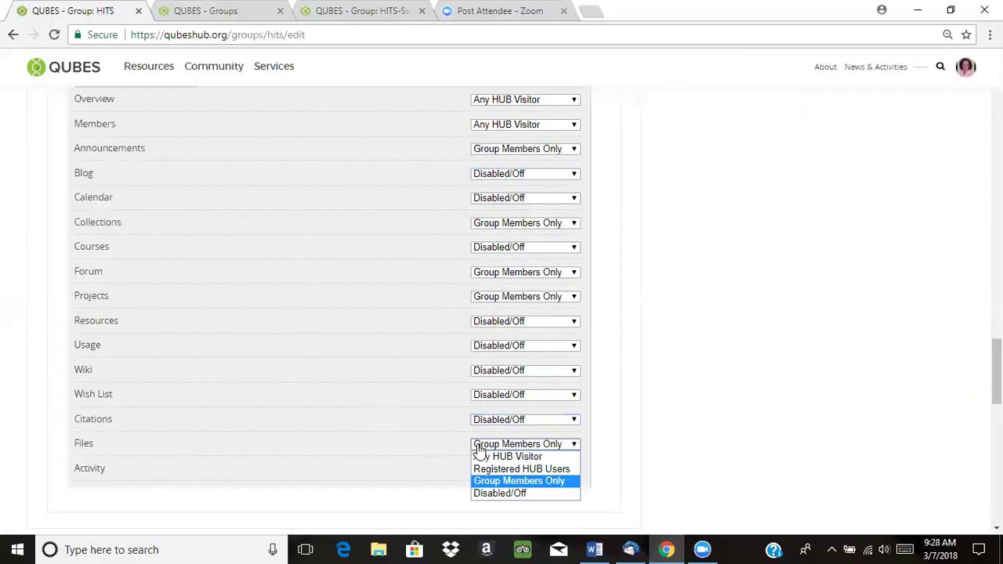
pyautogui.click(487, 493)
pyautogui.scroll(-1, 366, 420)
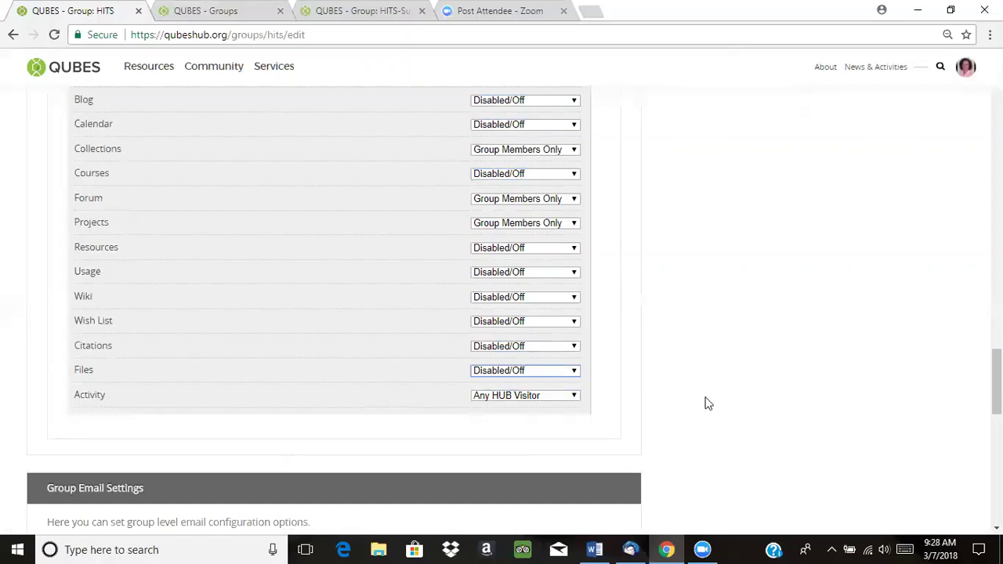
# - Set the Files tab's access permission to Group Members Only
pyautogui.scroll(2, 699, 366)
pyautogui.scroll(-2, 699, 366)
pyautogui.scroll(-1, 11, 362)
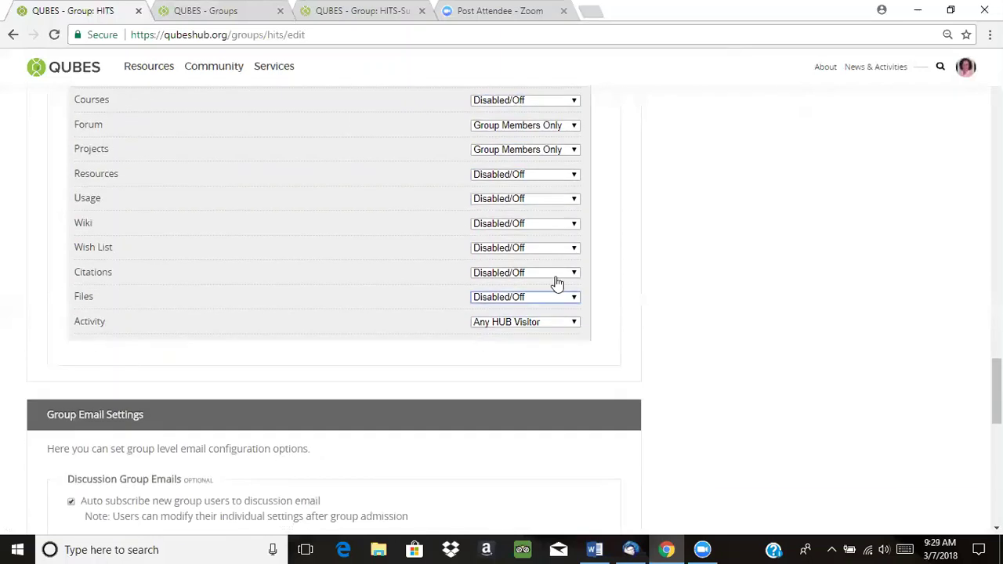
pyautogui.click(552, 301)
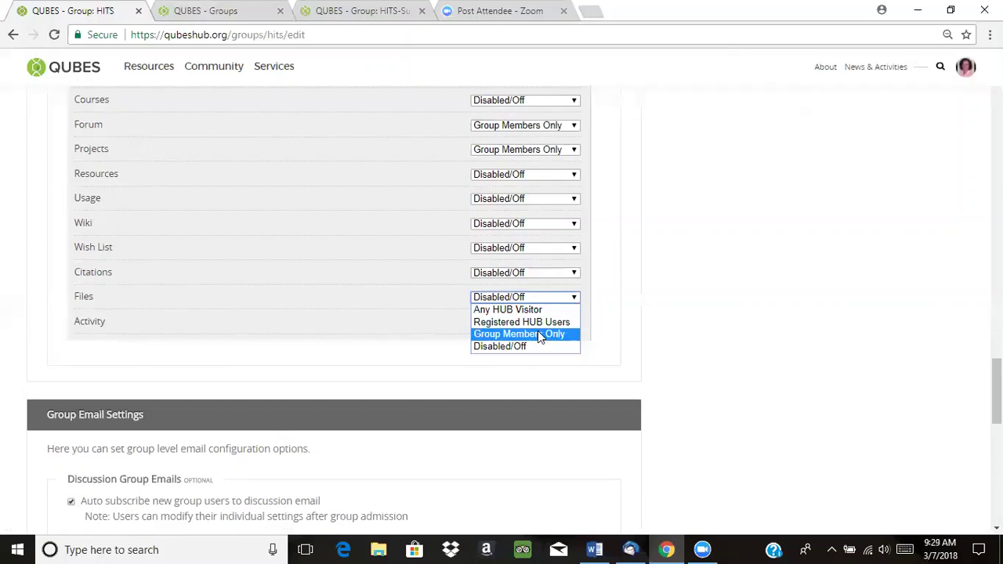
pyautogui.click(537, 334)
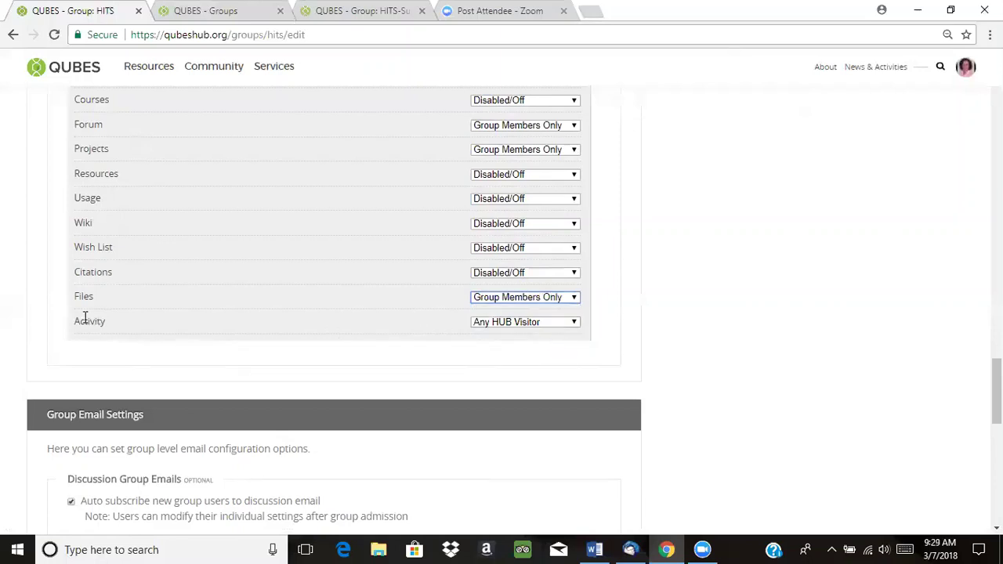
# - Review the Discussion Group Emails option in Group Email Settings that auto-subscribes new group users to discussion email
pyautogui.scroll(-2, 4, 337)
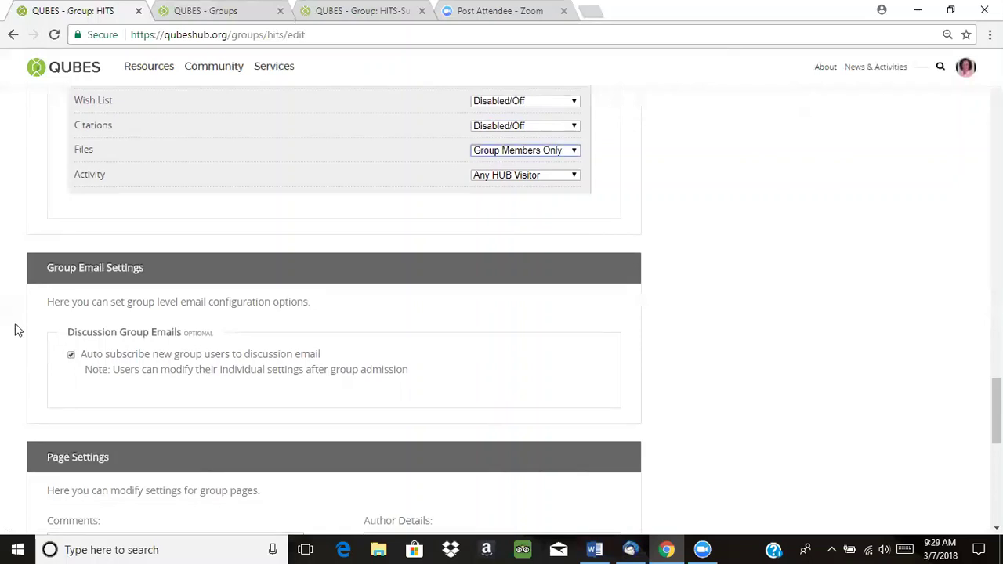
pyautogui.scroll(-1, 16, 329)
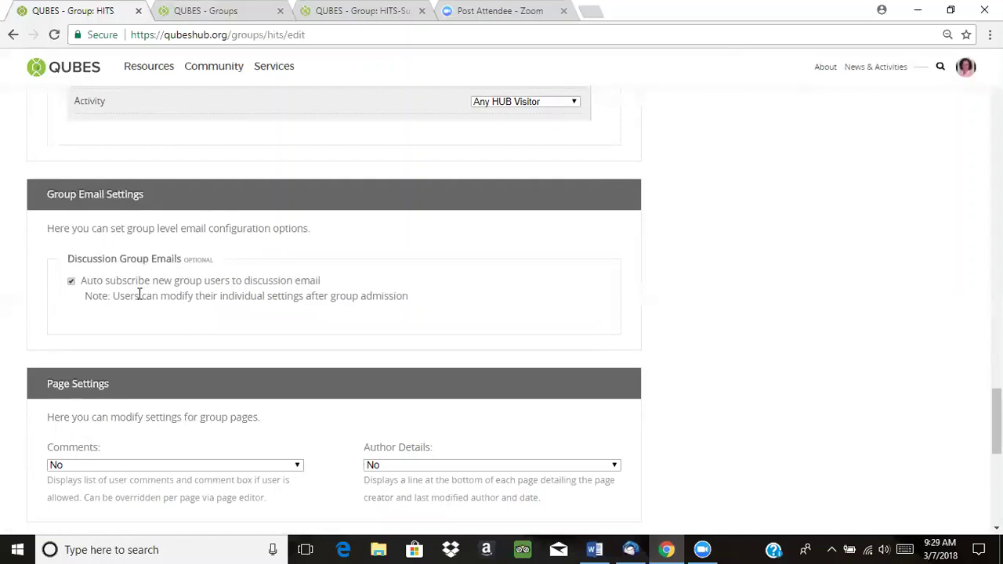
pyautogui.moveTo(81, 280); pyautogui.dragTo(339, 272)
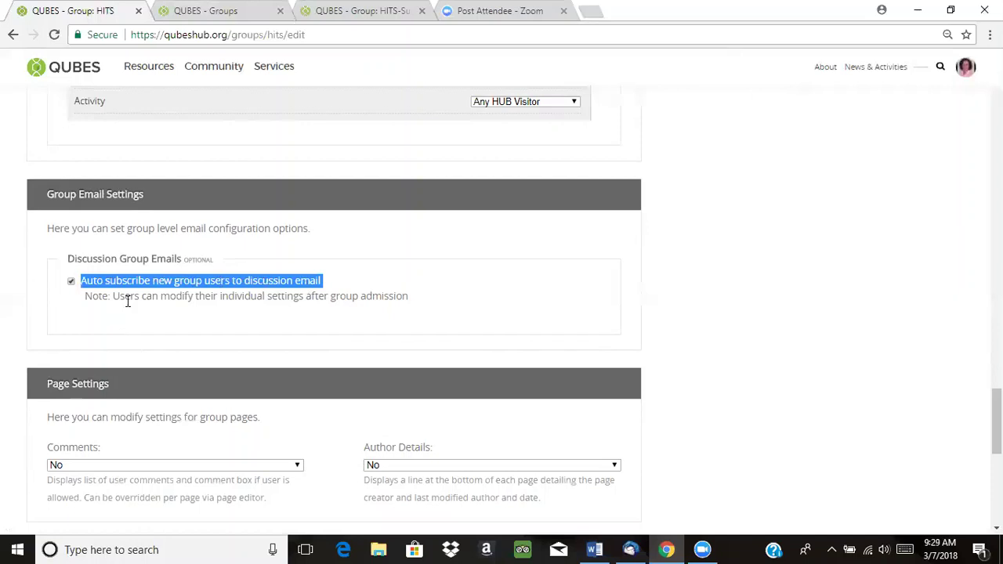
pyautogui.click(275, 285)
pyautogui.click(72, 284)
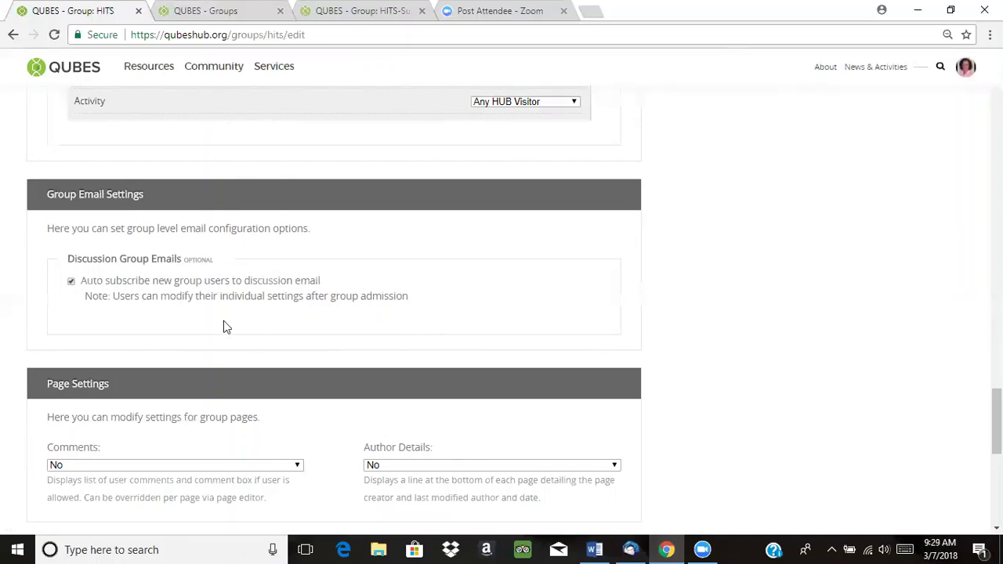
# - Review the note about users' individual settings under the option that auto-subscribes new group users to discussion email
pyautogui.moveTo(112, 296); pyautogui.dragTo(405, 298)
pyautogui.click(405, 298)
pyautogui.click(71, 280)
pyautogui.scroll(-2, 10, 345)
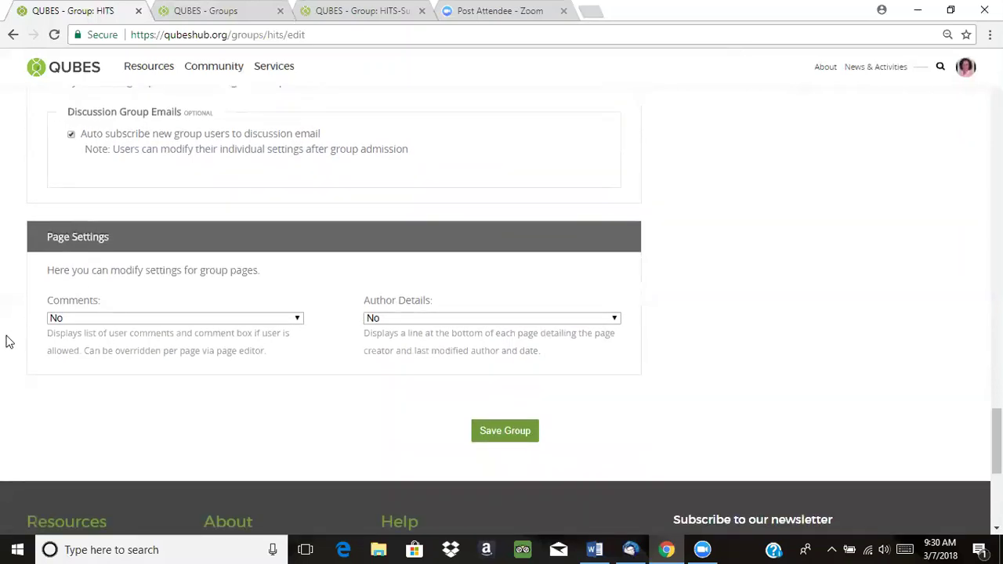
# - Set Comments to No in the Page Settings and save the group
pyautogui.click(94, 323)
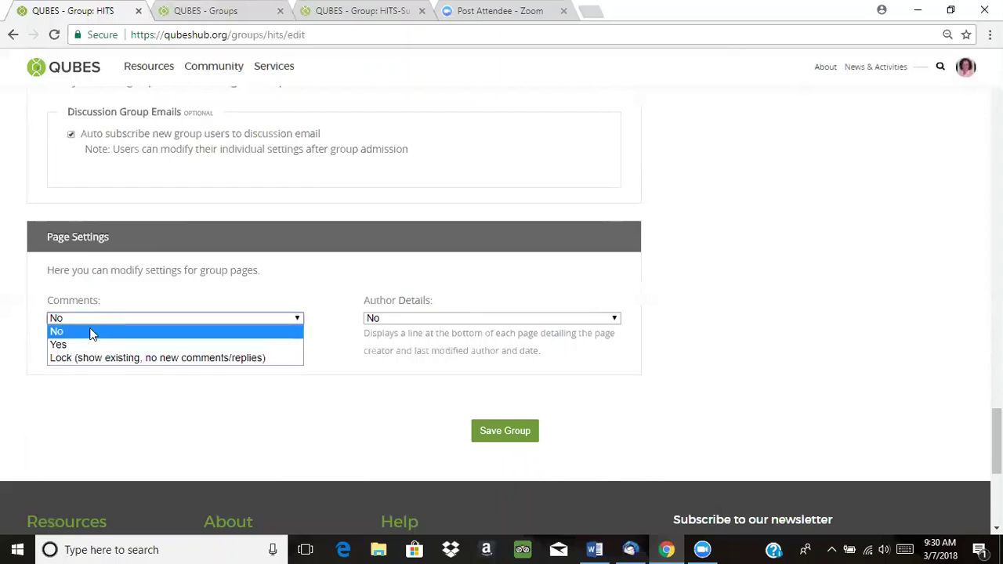
pyautogui.click(91, 335)
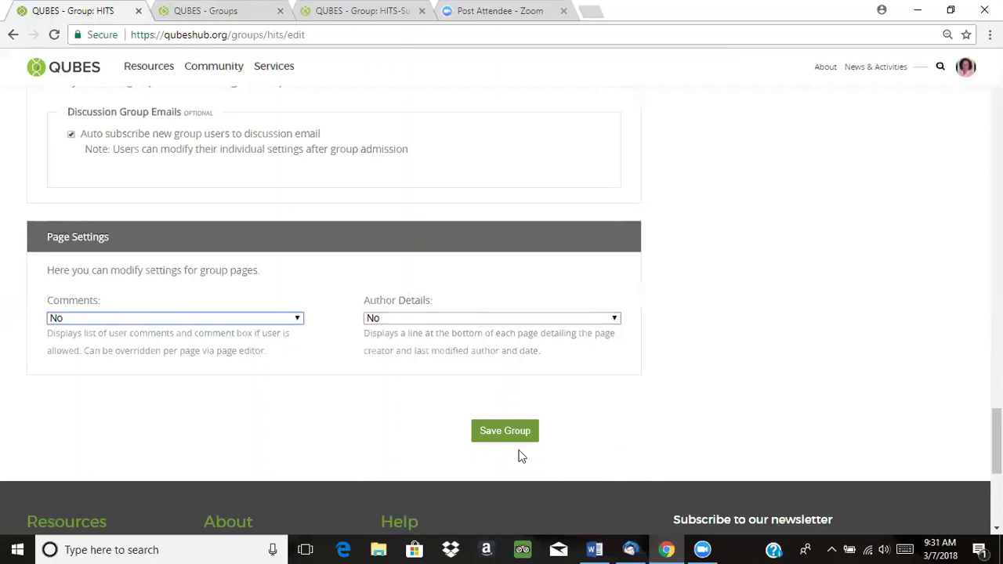
pyautogui.click(493, 436)
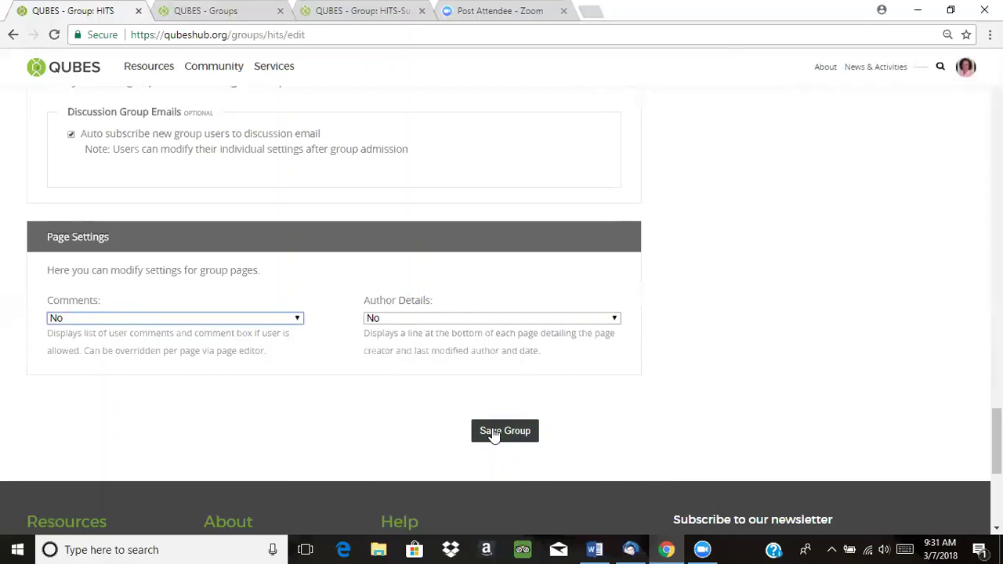
pyautogui.click(502, 434)
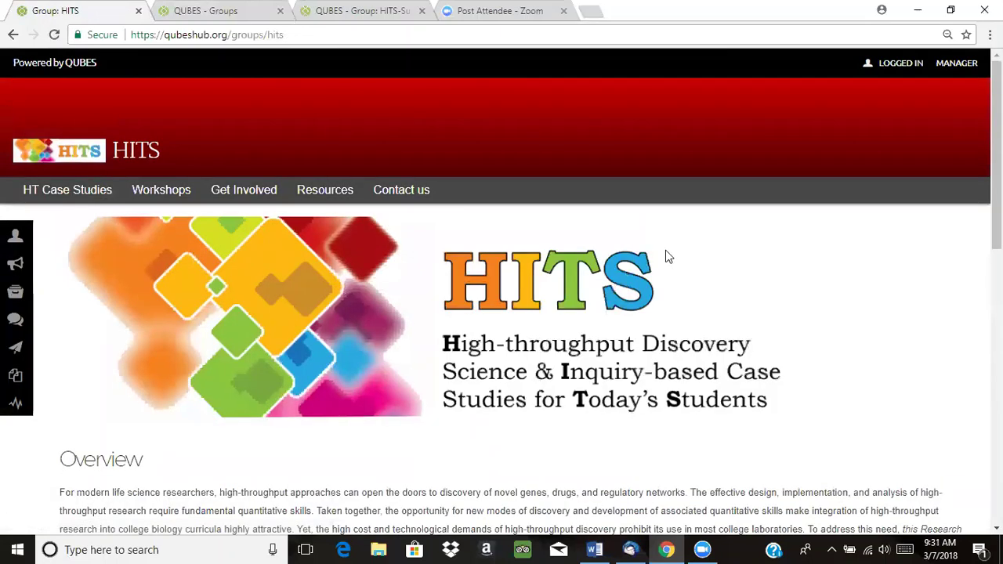
pyautogui.moveTo(8, 349)
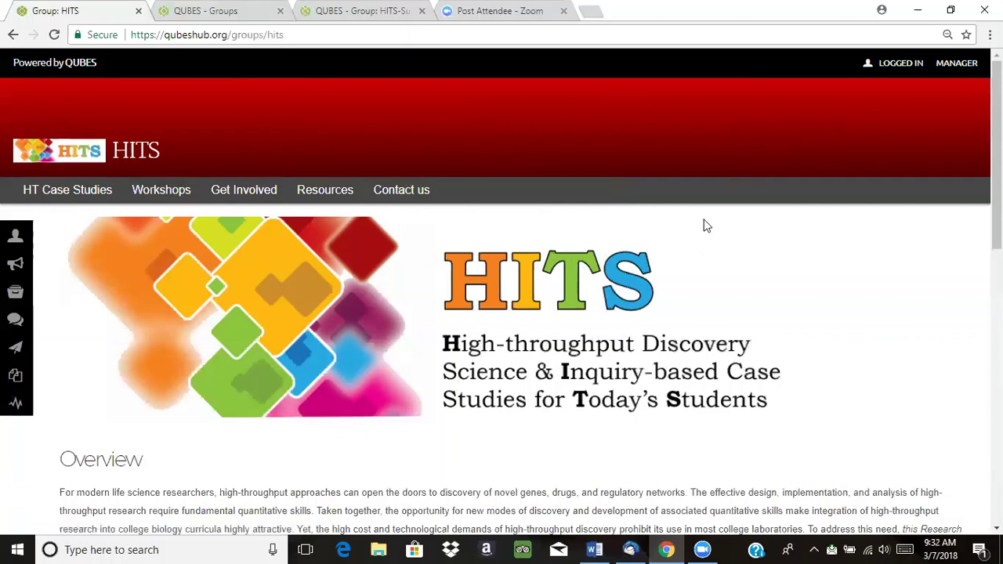
# - Open the HITS group's Workshops page for editing from the group page management
pyautogui.click(956, 62)
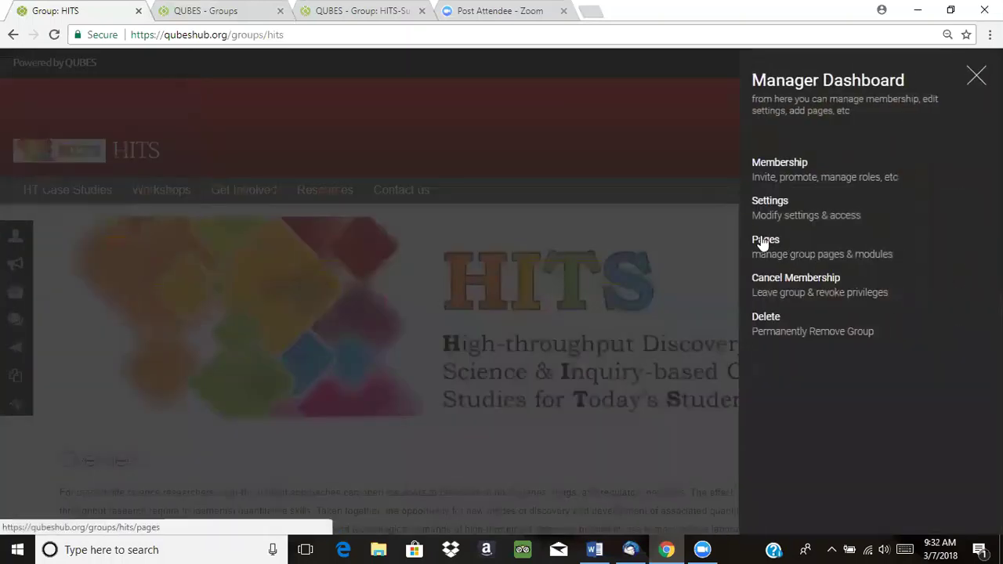
pyautogui.click(764, 243)
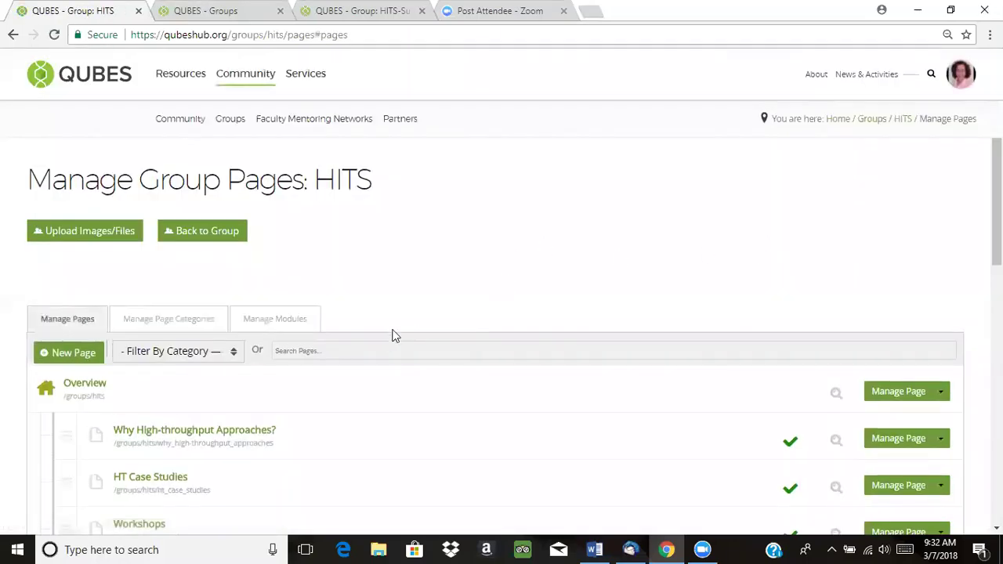
pyautogui.scroll(-1, 330, 329)
pyautogui.scroll(-2, 143, 356)
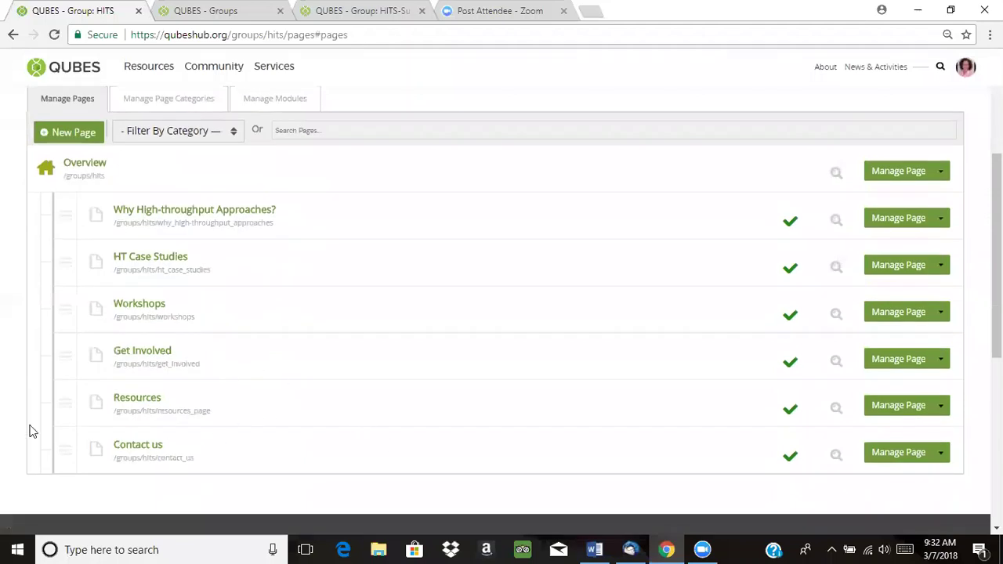
pyautogui.click(149, 308)
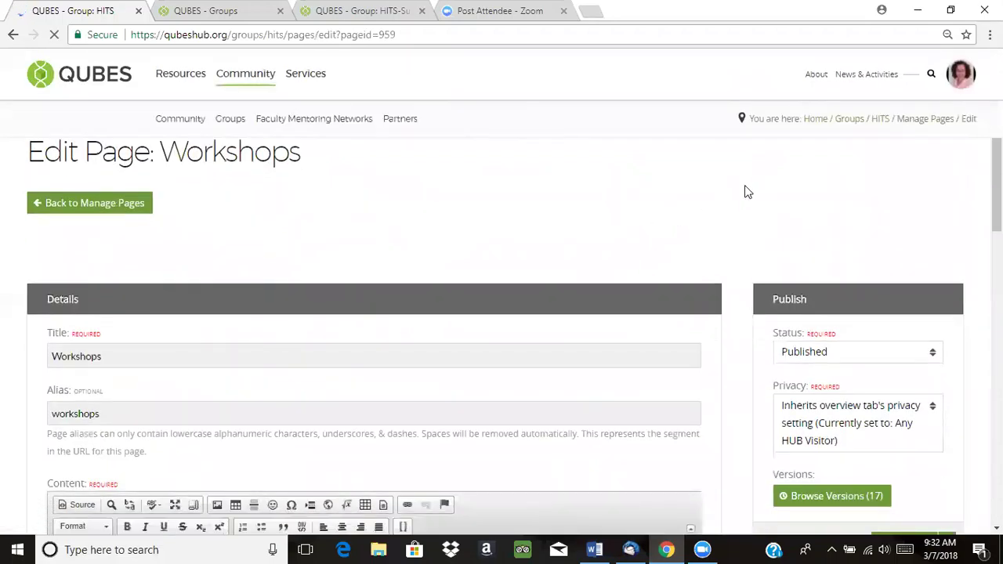
# - Examine the Privacy options of the Workshops page, keeping it on inheriting the overview tab's privacy setting
pyautogui.scroll(-1, 744, 185)
pyautogui.scroll(-1, 884, 329)
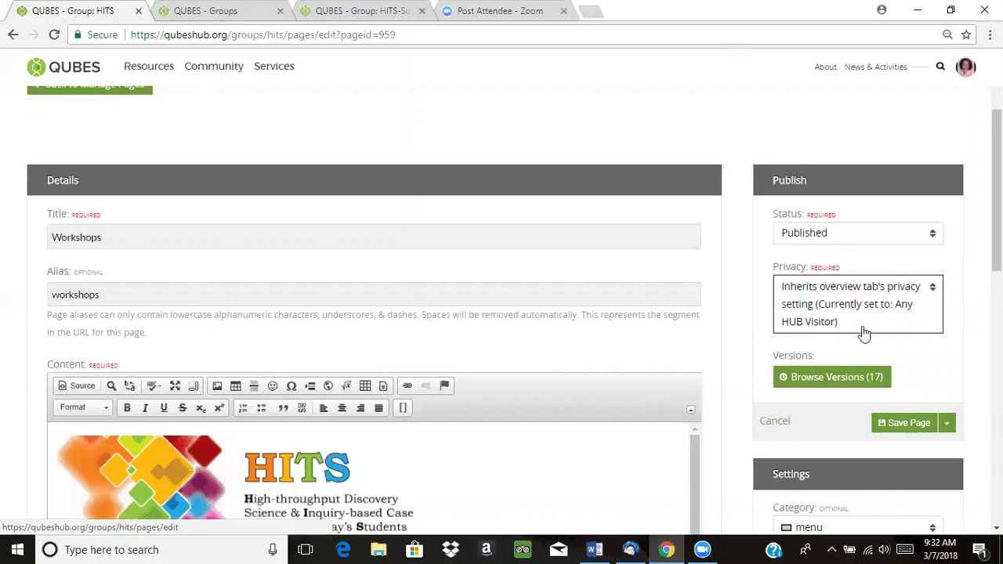
pyautogui.click(926, 318)
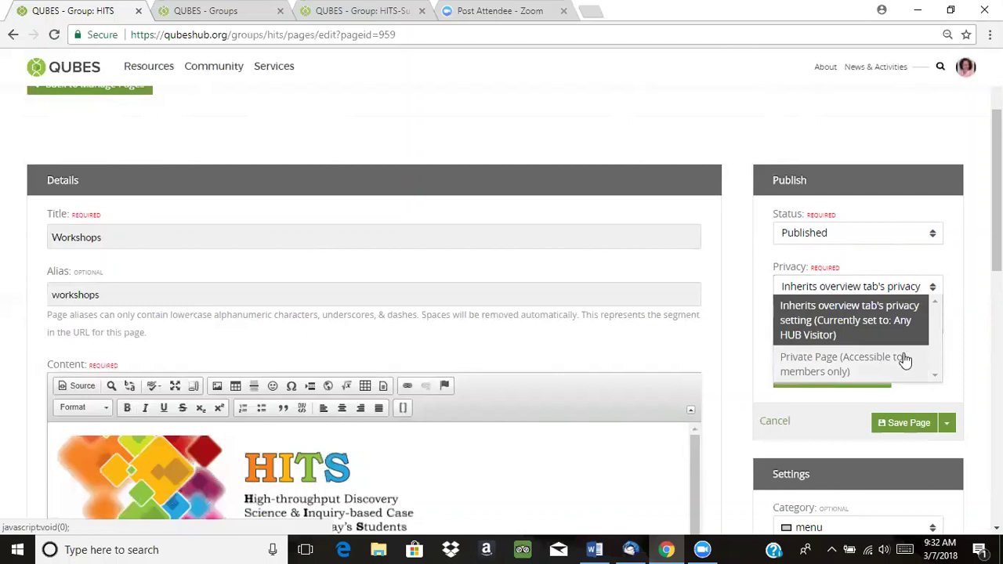
pyautogui.click(896, 313)
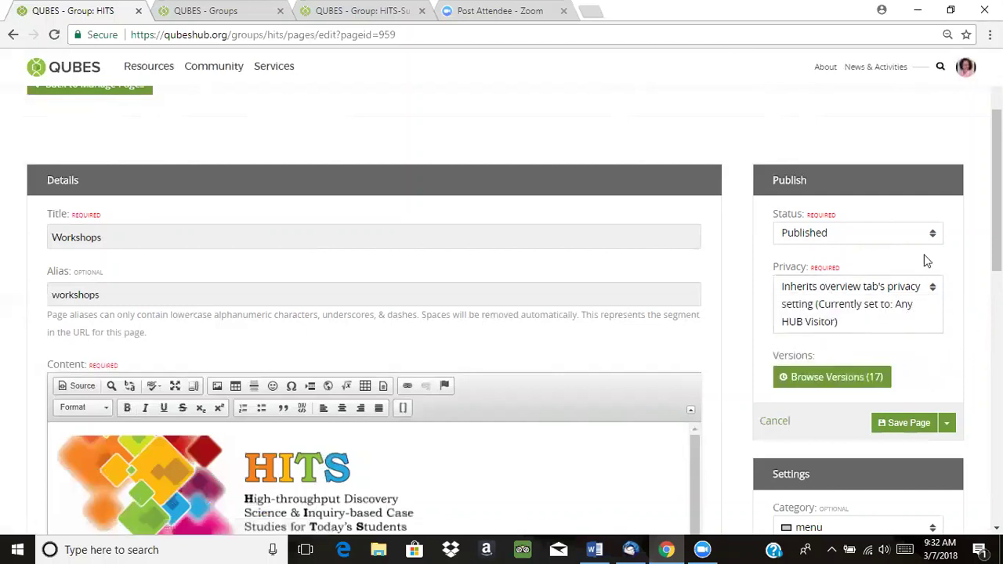
pyautogui.scroll(3, 827, 197)
pyautogui.scroll(-3, 846, 282)
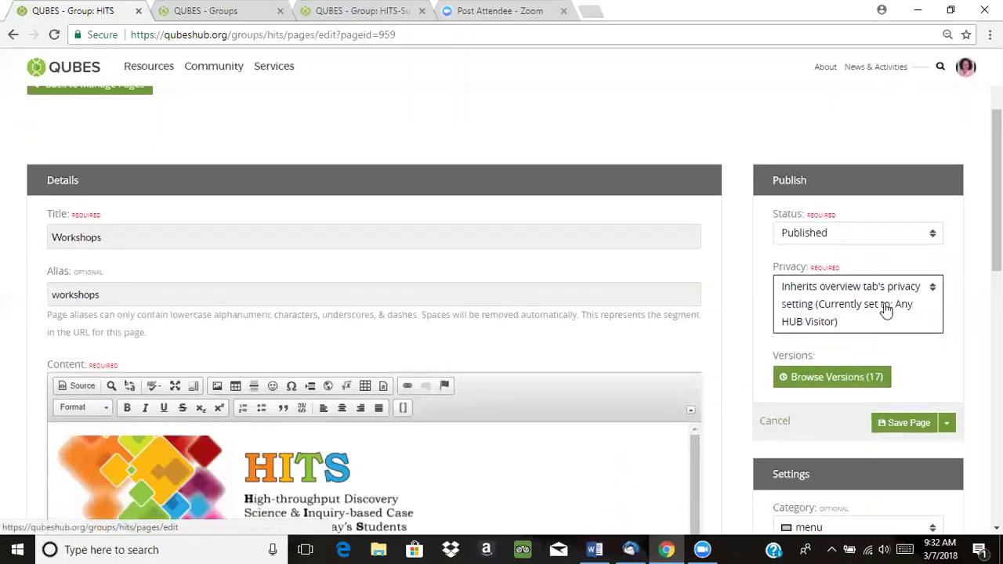
pyautogui.click(884, 310)
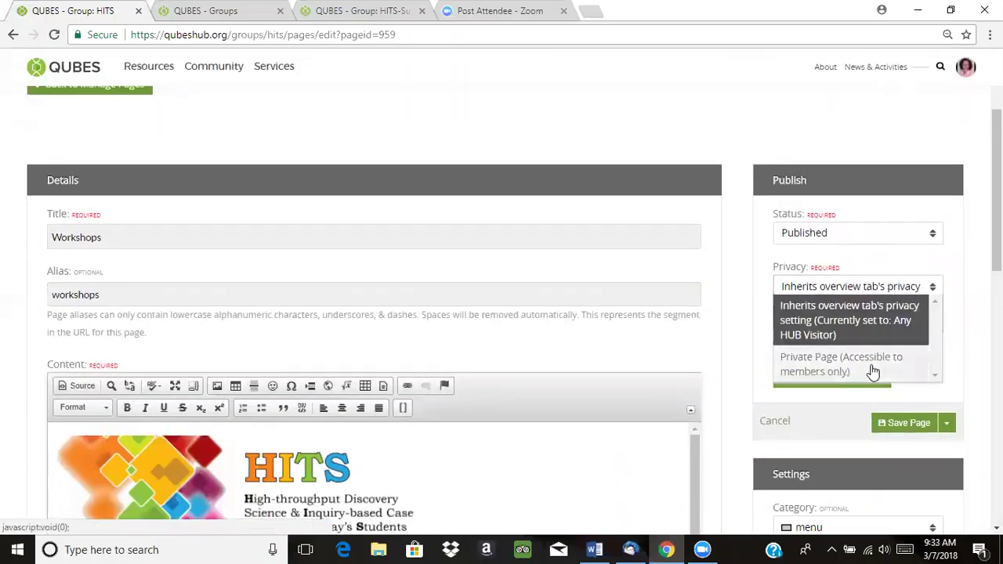
pyautogui.click(968, 352)
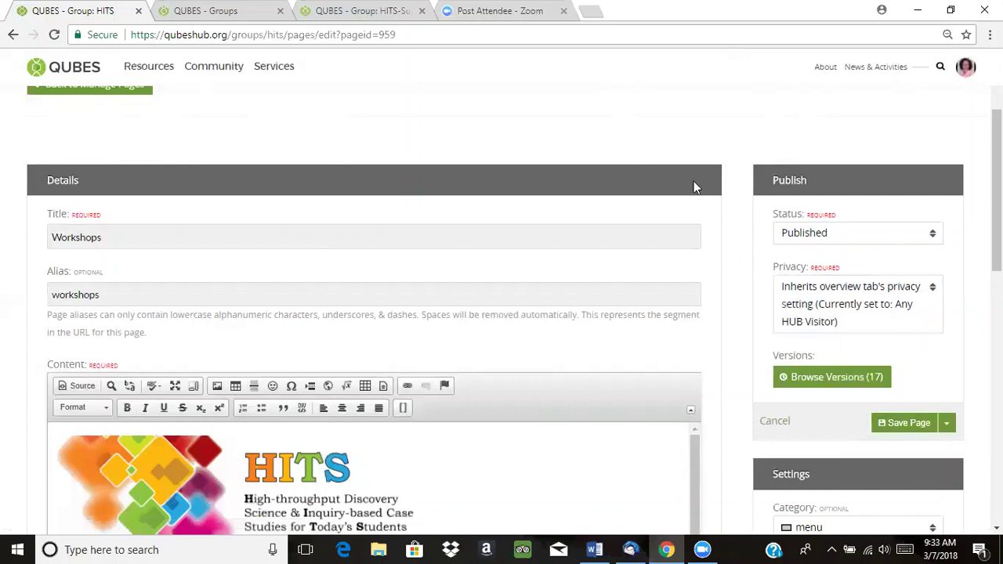
# - Leave the Workshops page editor and go back through page management to the HITS group's front page
pyautogui.scroll(1, 627, 157)
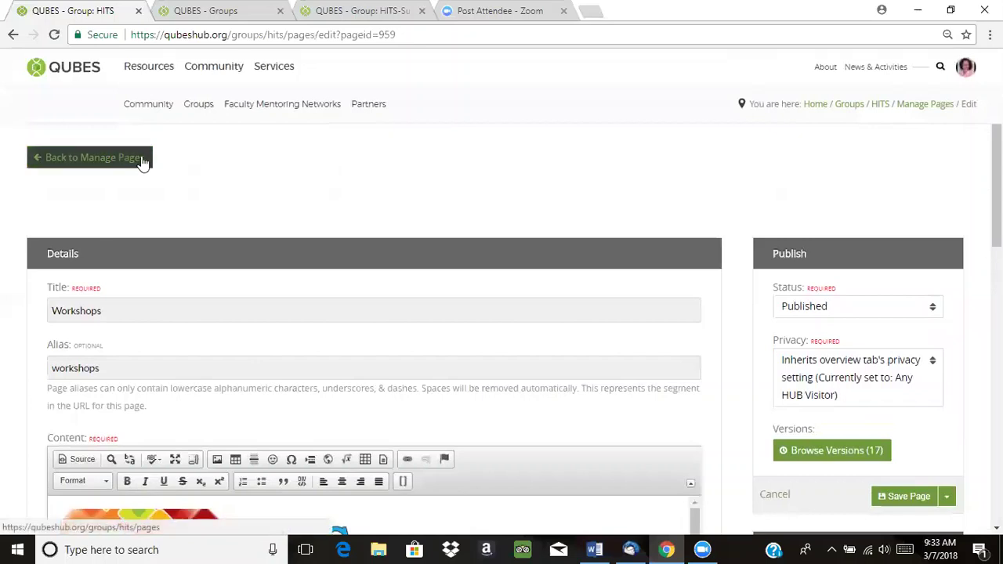
pyautogui.click(143, 161)
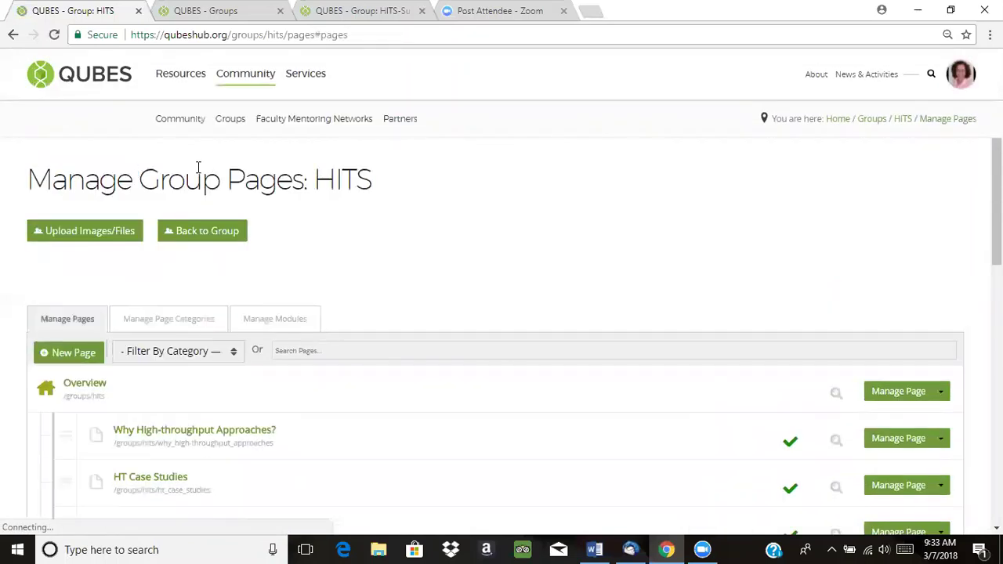
pyautogui.click(218, 234)
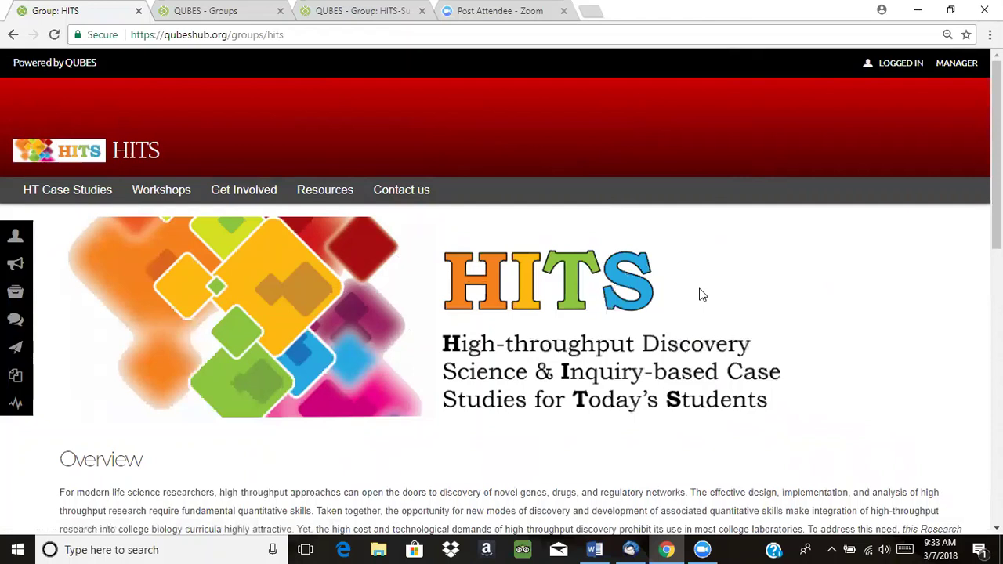
# - Review the HITS overview page down to the Steering Committee list, including the member profile linked from the PI's name
pyautogui.scroll(-1, 674, 302)
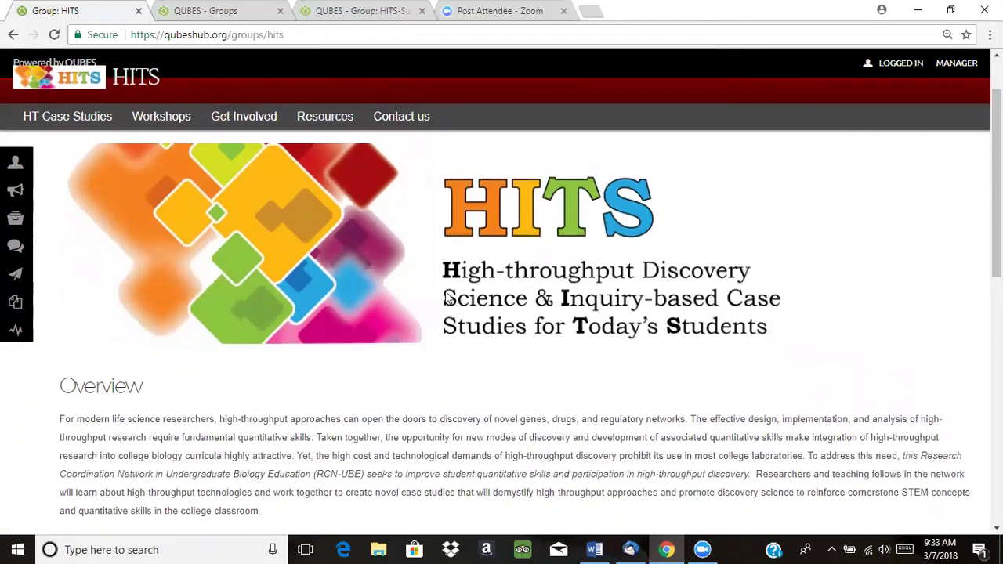
pyautogui.scroll(-2, 219, 294)
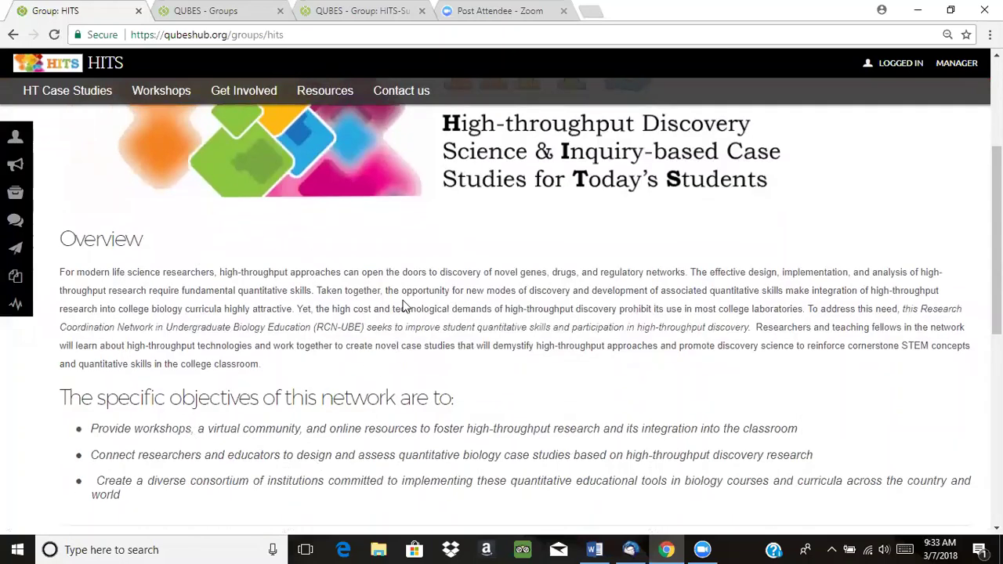
pyautogui.scroll(-4, 380, 309)
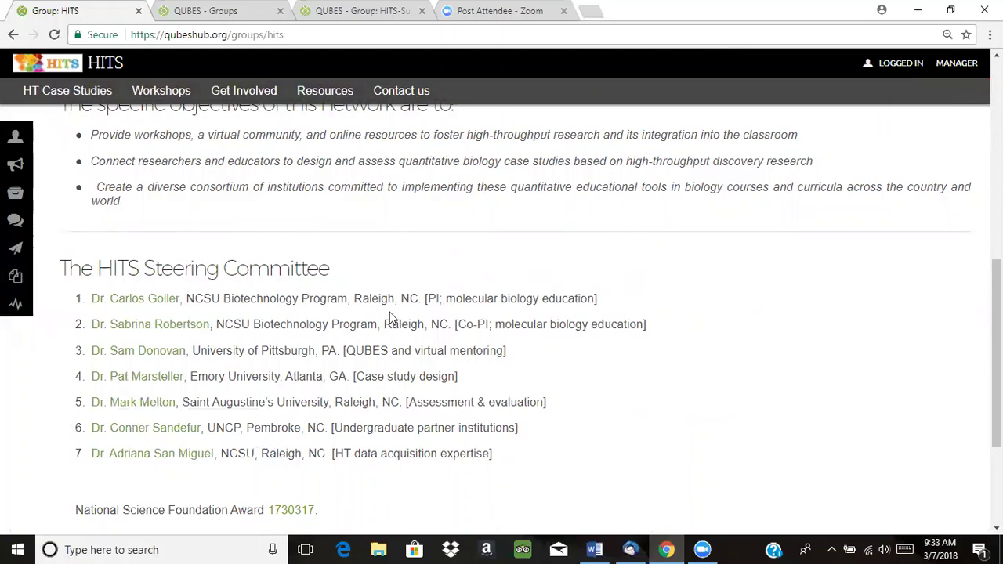
pyautogui.click(135, 302)
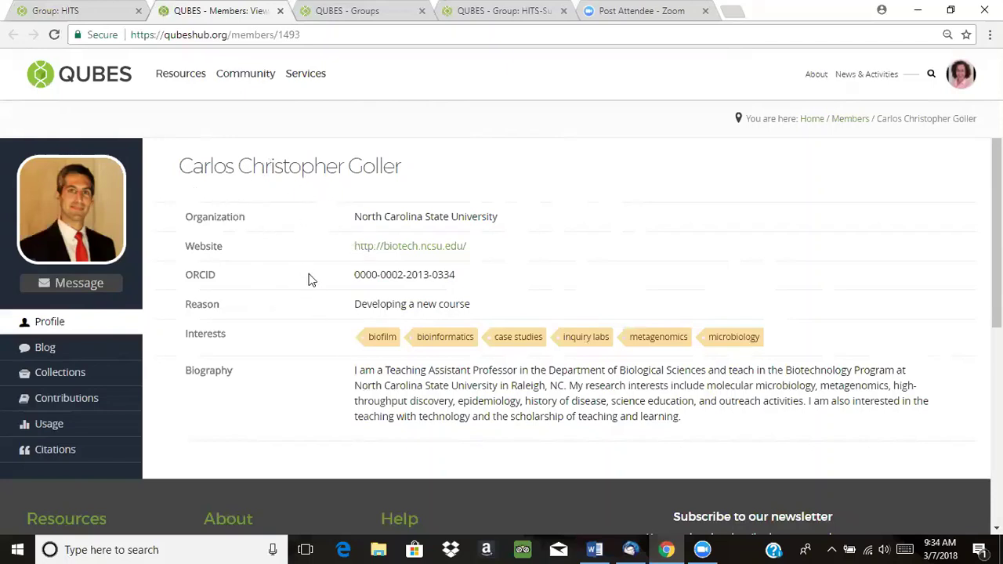
pyautogui.click(280, 10)
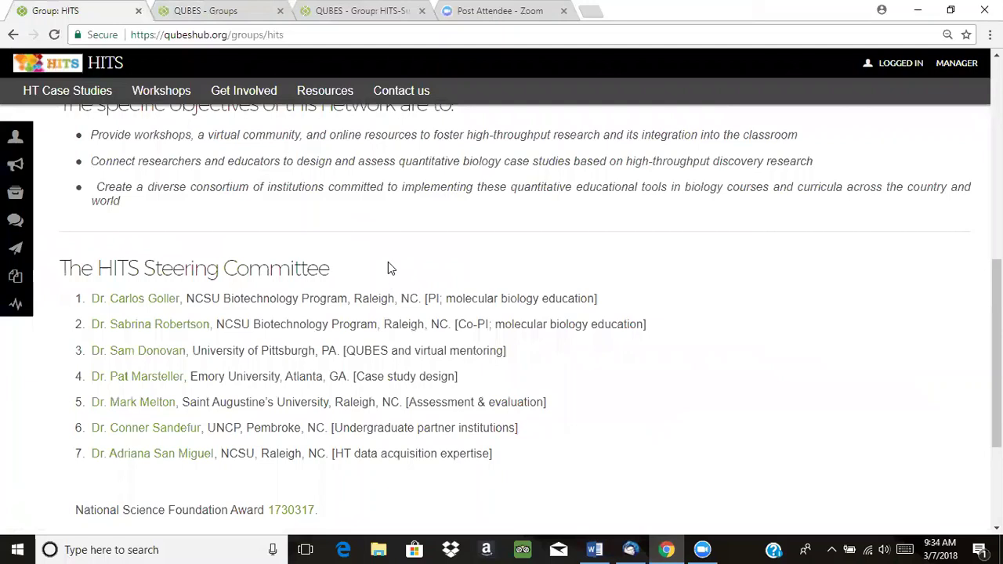
pyautogui.scroll(2, 686, 335)
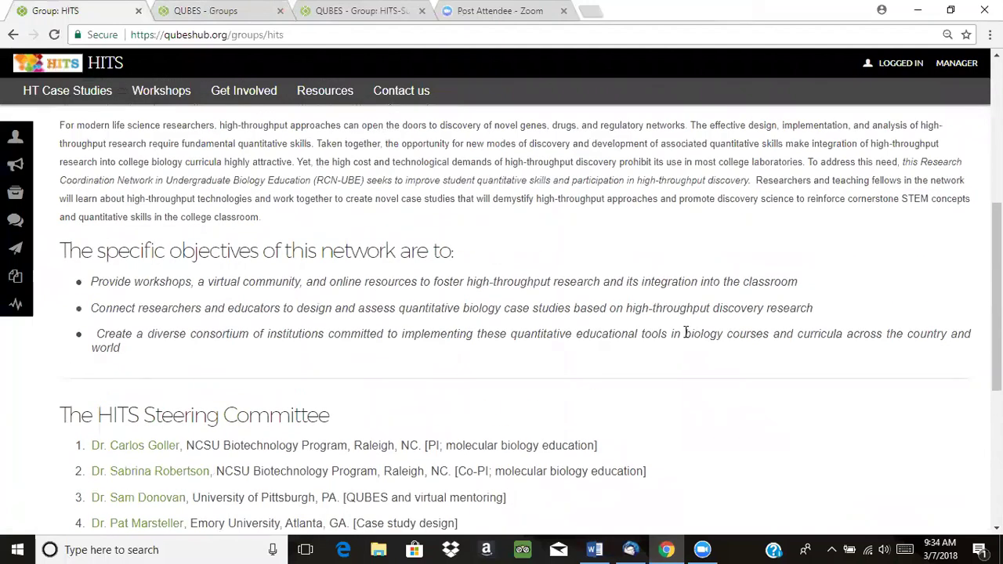
pyautogui.scroll(4, 685, 333)
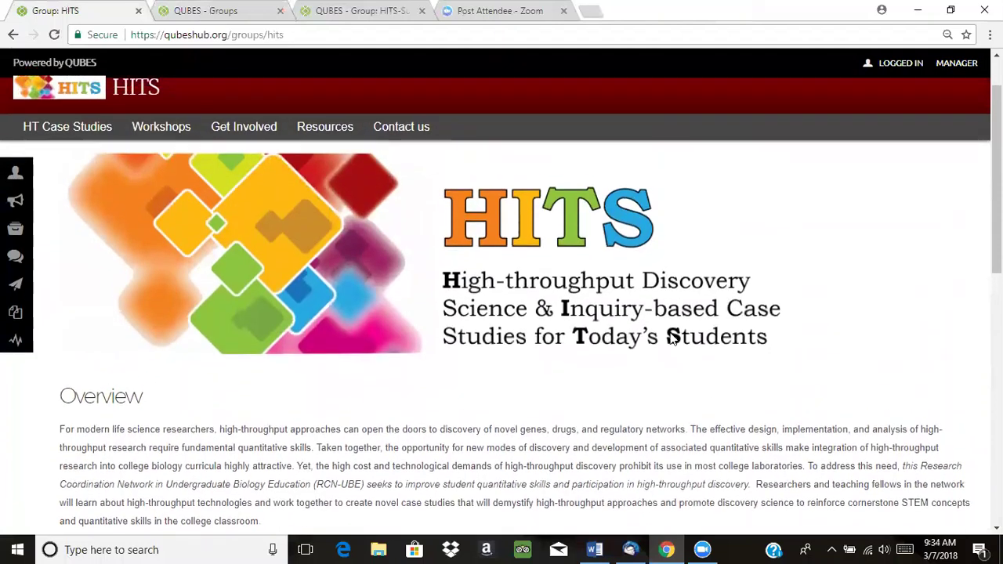
pyautogui.scroll(1, 671, 337)
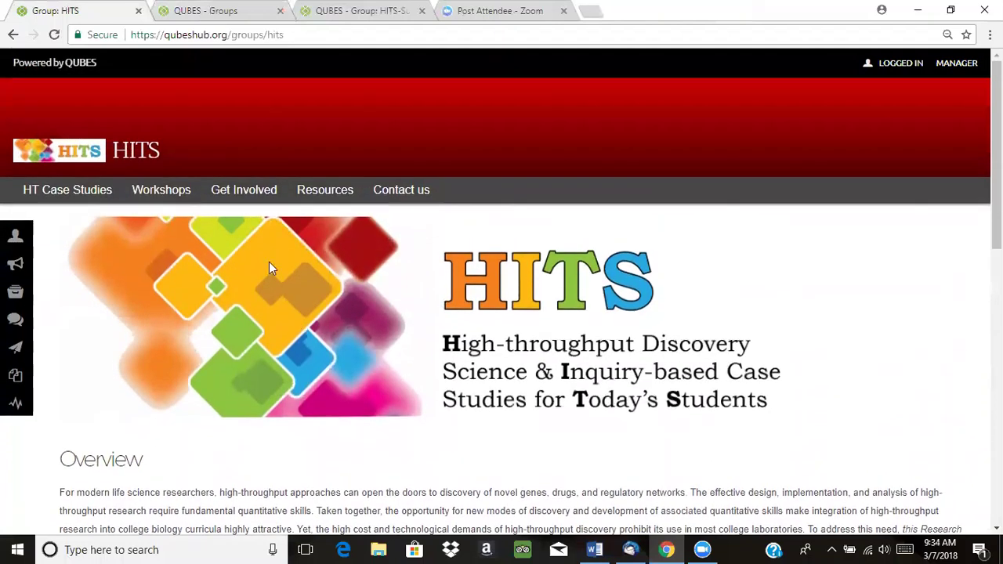
# - Review the Get Involved page's sections on becoming a HITS Case Fellow and a HITS HT Researcher
pyautogui.click(256, 193)
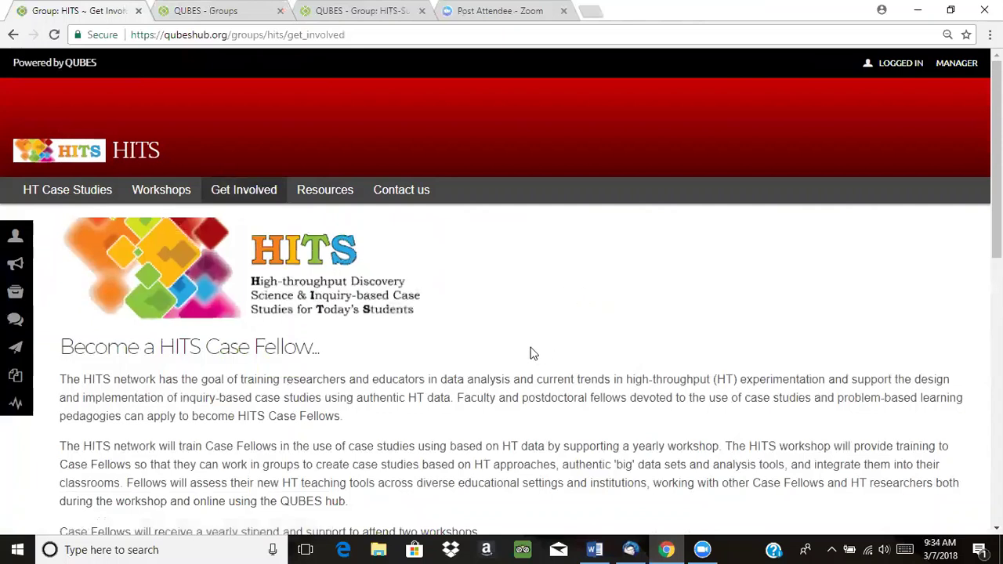
pyautogui.scroll(-1, 473, 356)
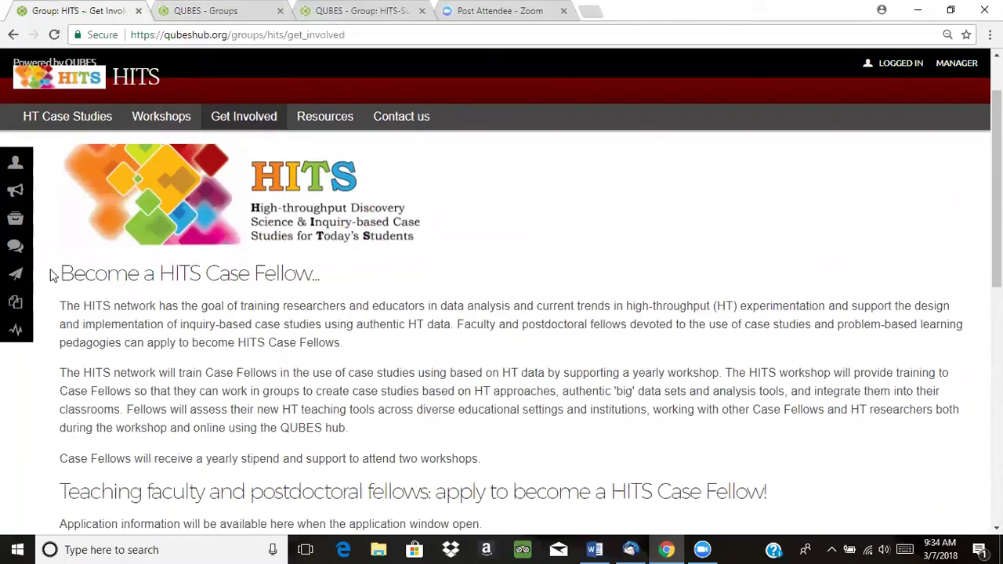
pyautogui.moveTo(60, 273); pyautogui.dragTo(328, 287)
pyautogui.scroll(-2, 328, 288)
pyautogui.scroll(-2, 329, 287)
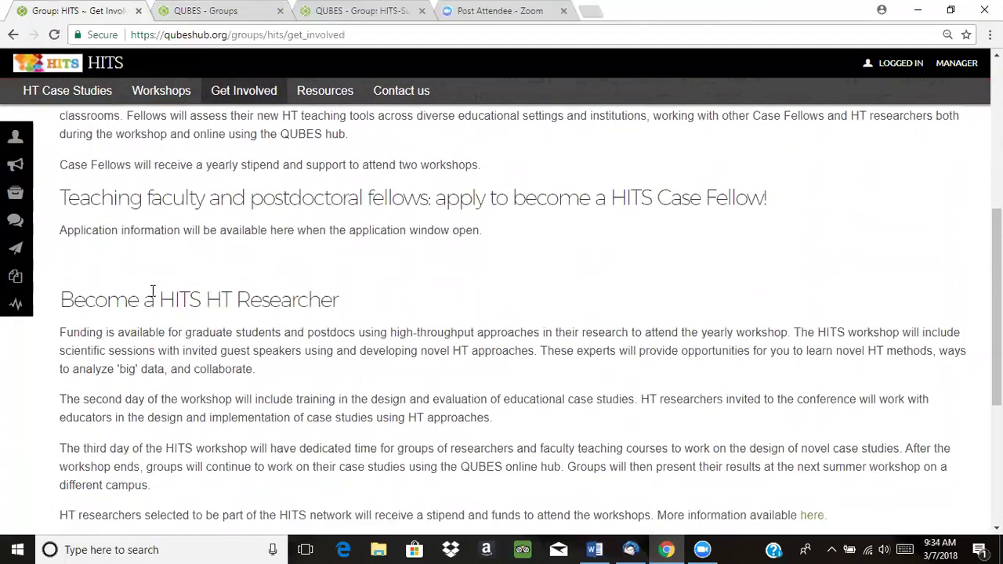
pyautogui.moveTo(60, 298); pyautogui.dragTo(341, 306)
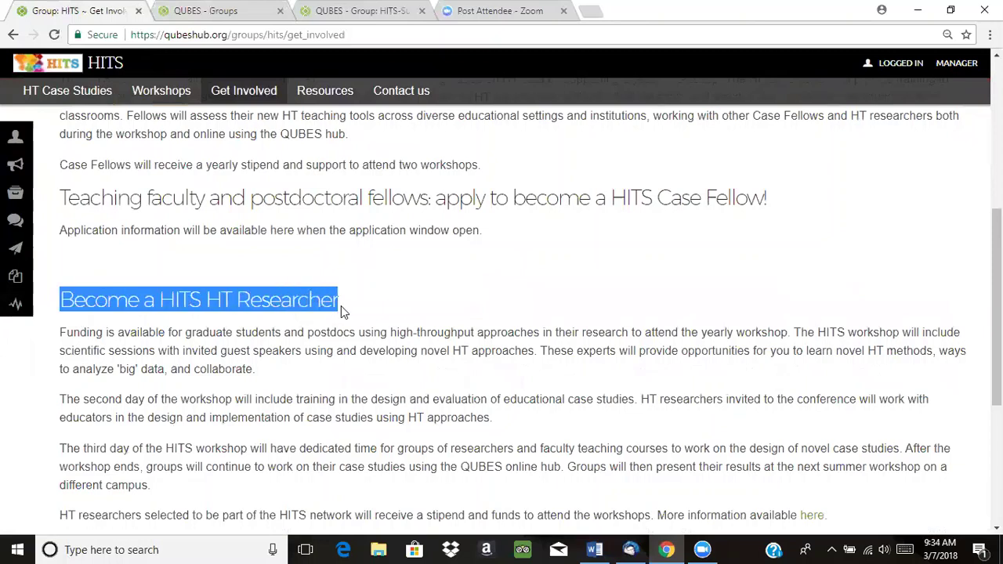
pyautogui.click(421, 313)
pyautogui.scroll(-2, 422, 314)
pyautogui.moveTo(61, 153); pyautogui.dragTo(336, 161)
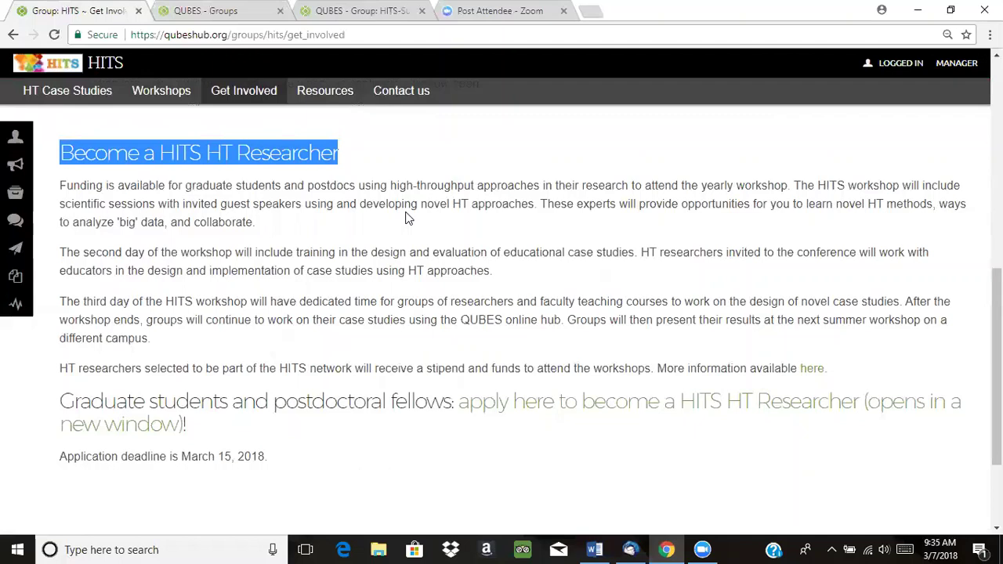
# - Return from the Get Involved page to the HITS group's Overview page
pyautogui.scroll(2, 407, 219)
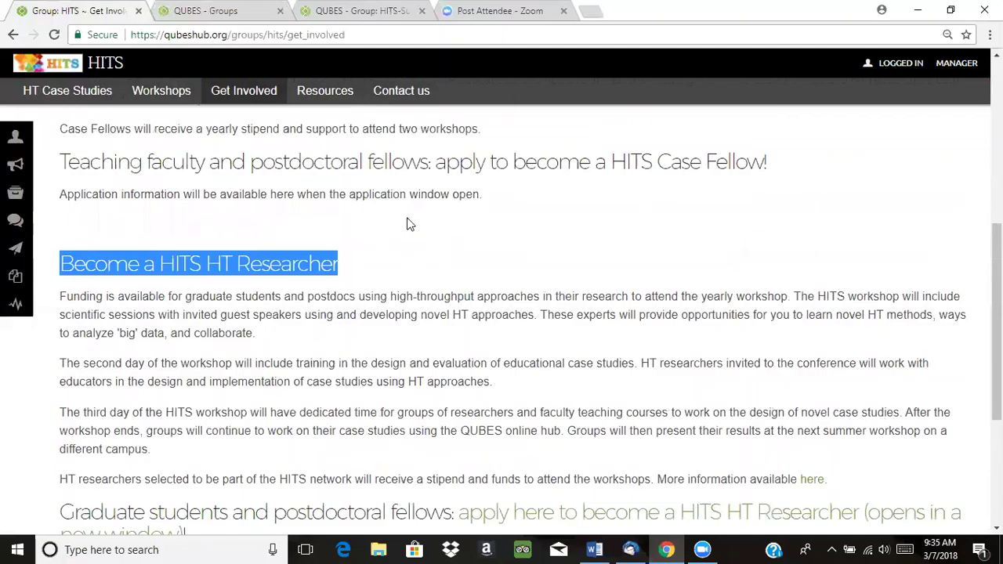
pyautogui.click(100, 68)
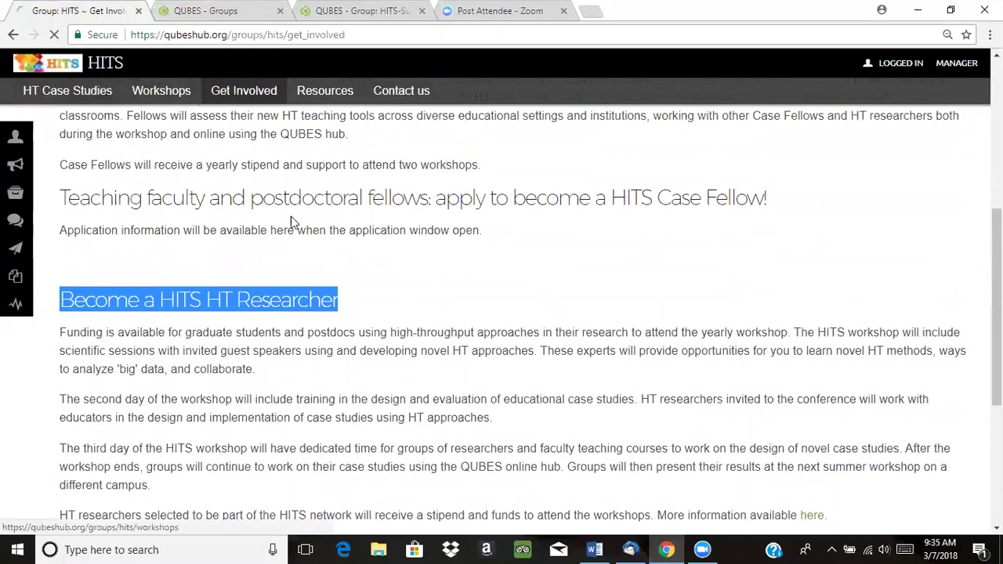
pyautogui.scroll(-1, 509, 316)
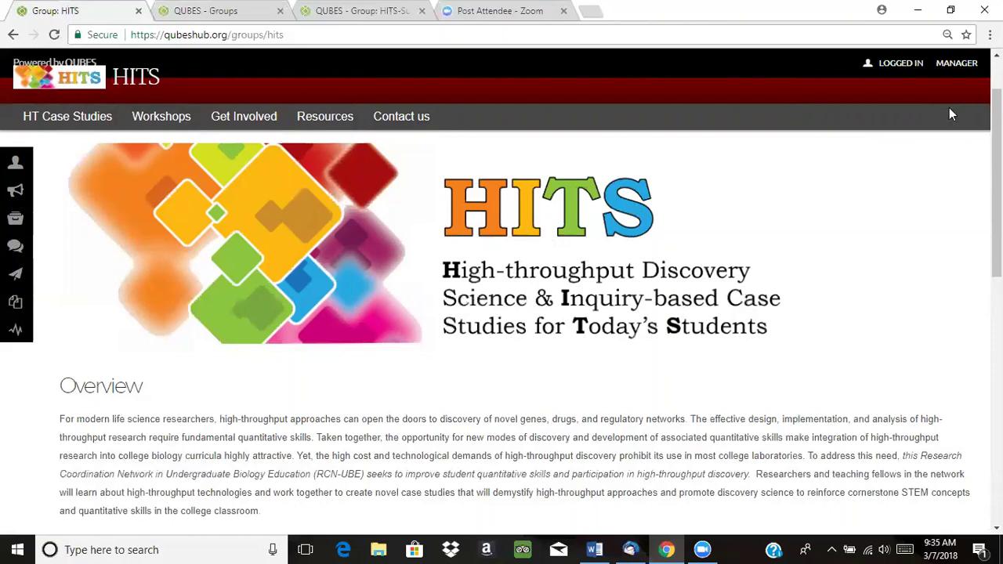
# - Open the HITS group's Overview page for editing from the group's page management
pyautogui.click(965, 68)
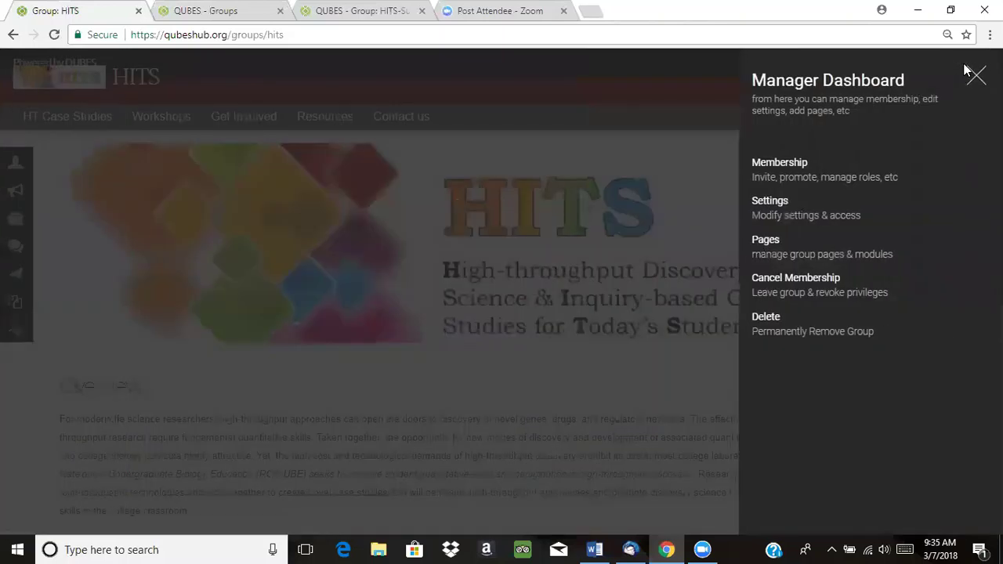
pyautogui.click(767, 245)
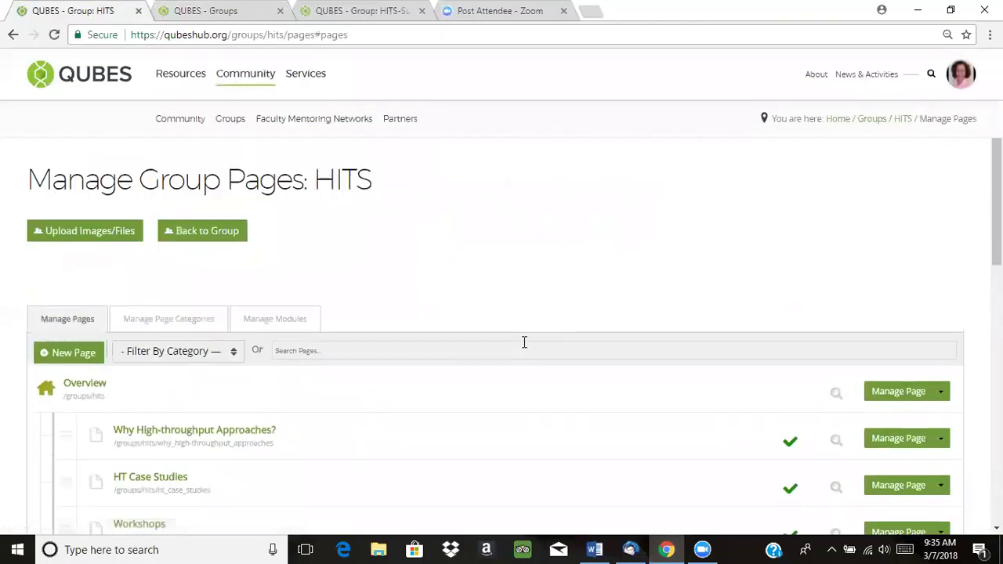
pyautogui.scroll(-1, 524, 345)
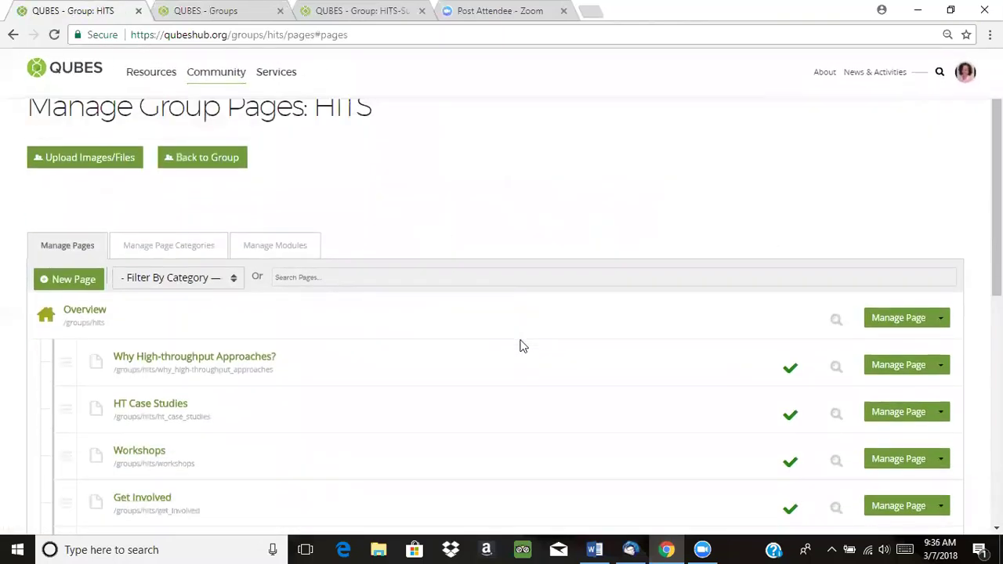
pyautogui.click(90, 313)
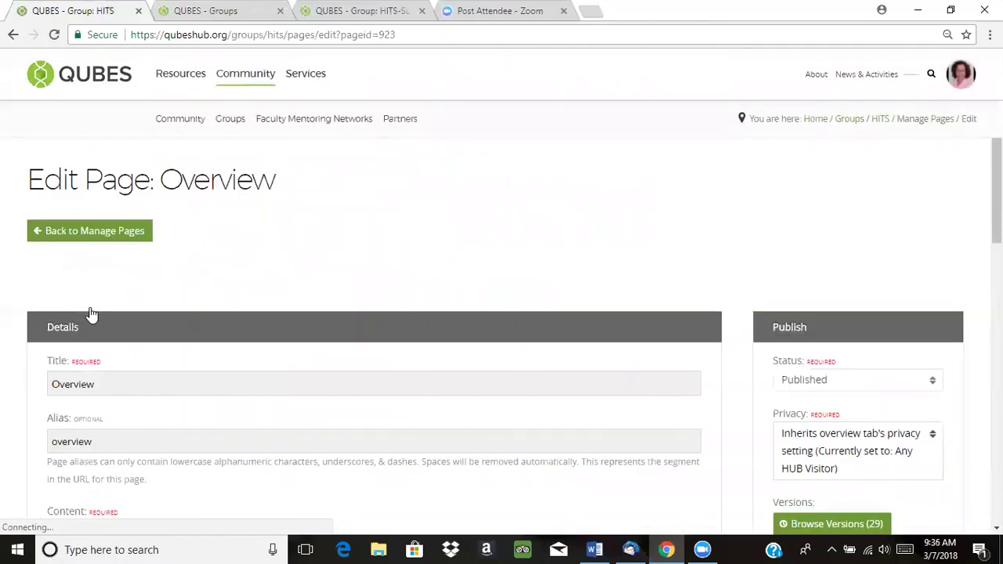
pyautogui.scroll(-1, 2, 361)
pyautogui.scroll(-1, 2, 363)
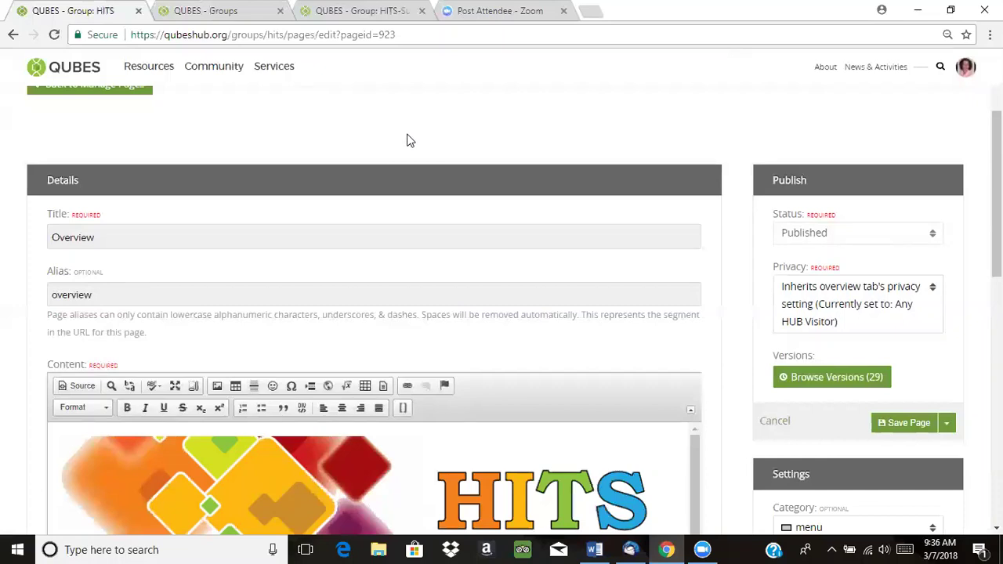
# - Copy the entire HTML source of the "Option 2 for Overview Page" in the HITS-Support Community Screencast group
pyautogui.click(341, 14)
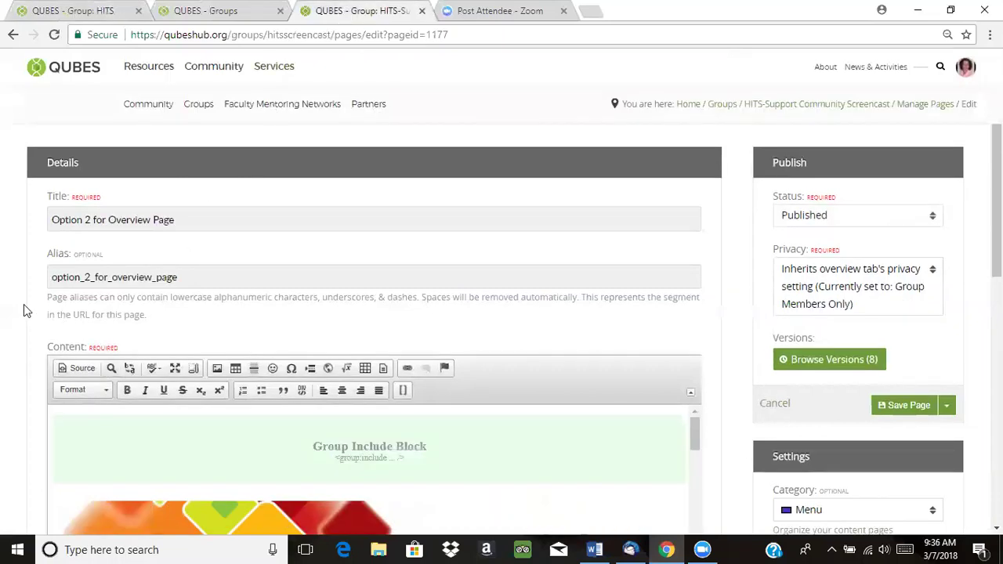
pyautogui.scroll(-1, 69, 368)
pyautogui.click(69, 304)
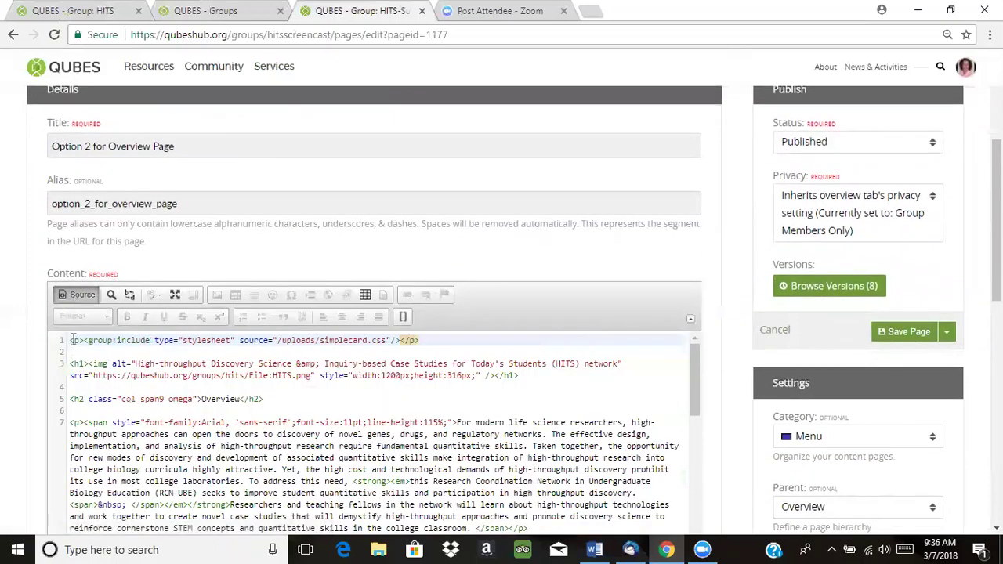
pyautogui.hotkey('ctrl', 'a')
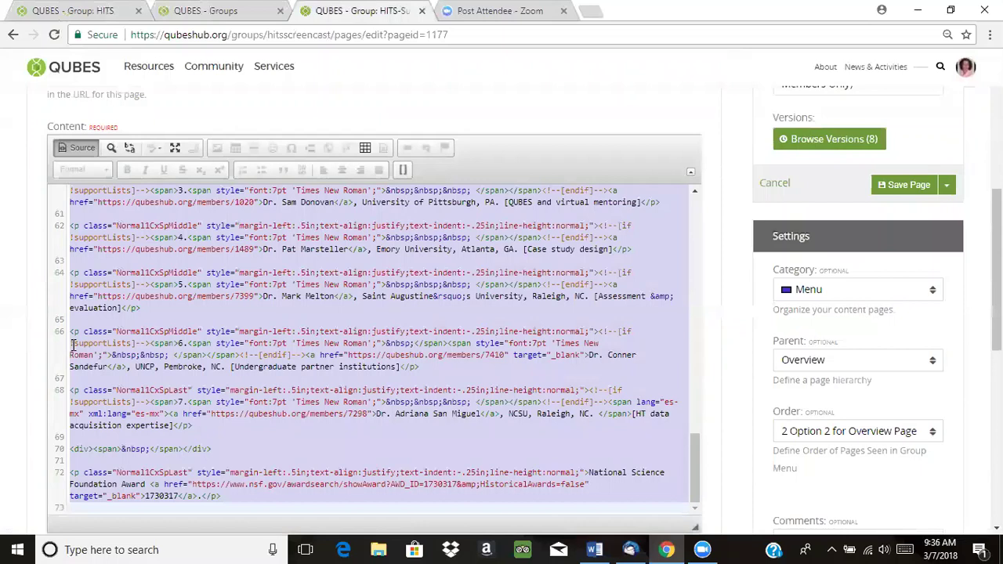
# - Replace the HITS Overview page's entire HTML source with the copied Option 2 source and return to the visual editing view
pyautogui.click(94, 10)
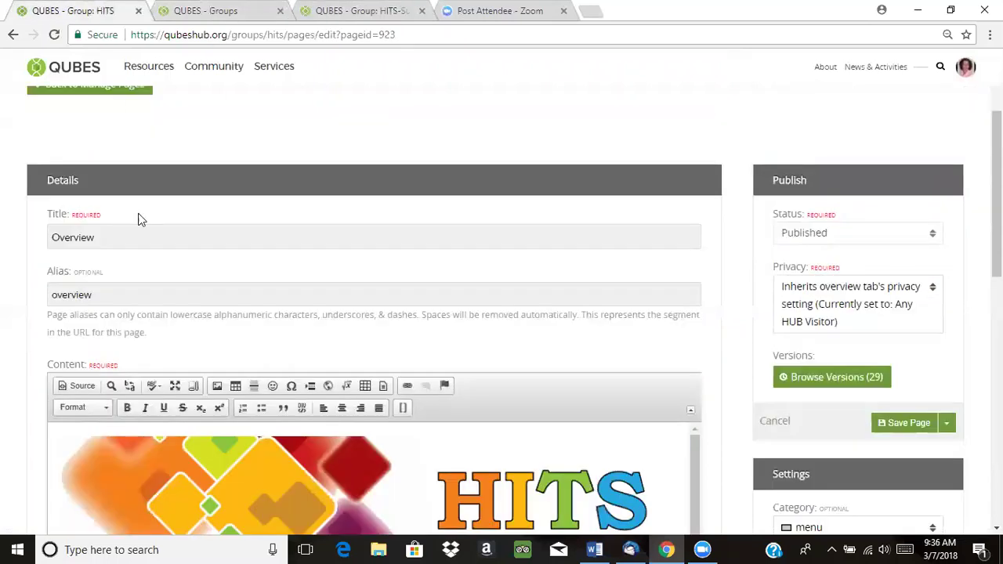
pyautogui.click(81, 385)
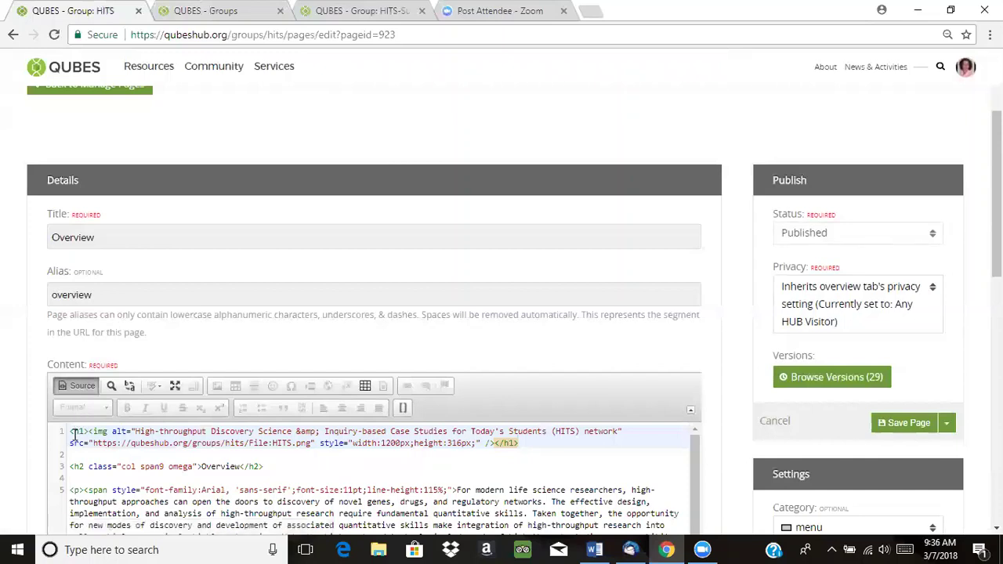
pyautogui.click(75, 434)
pyautogui.hotkey('ctrl', 'a')
pyautogui.press('BackSpace')
pyautogui.hotkey('ctrl', 'v')
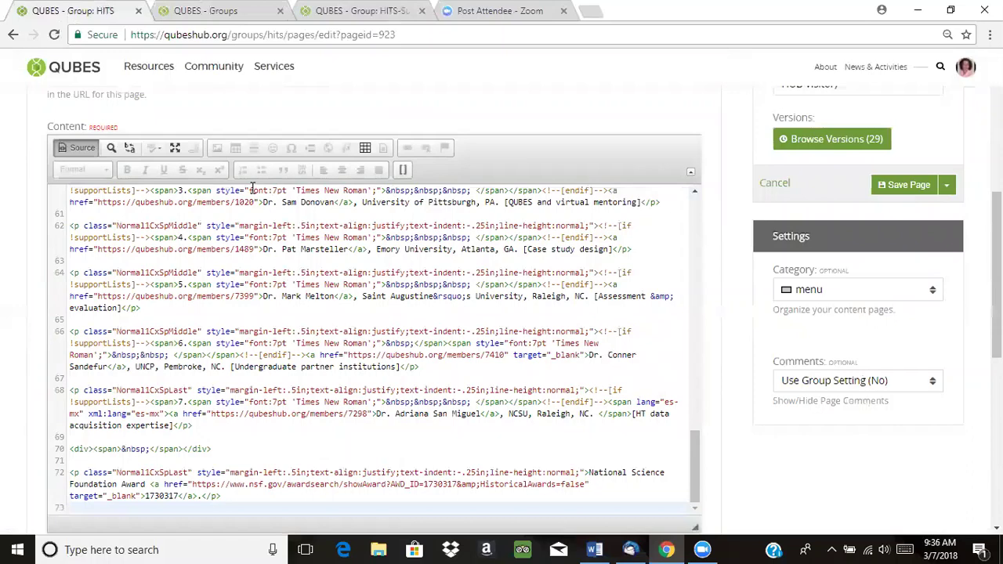
pyautogui.click(82, 149)
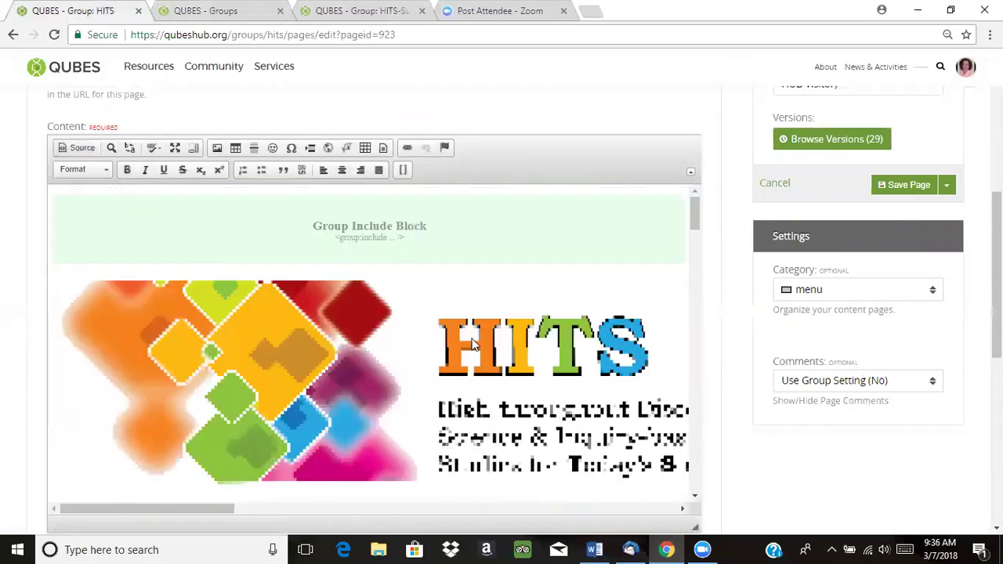
# - Save the Overview page with its new content and return to the HITS group's front page
pyautogui.scroll(-1, 453, 337)
pyautogui.scroll(-10, 450, 337)
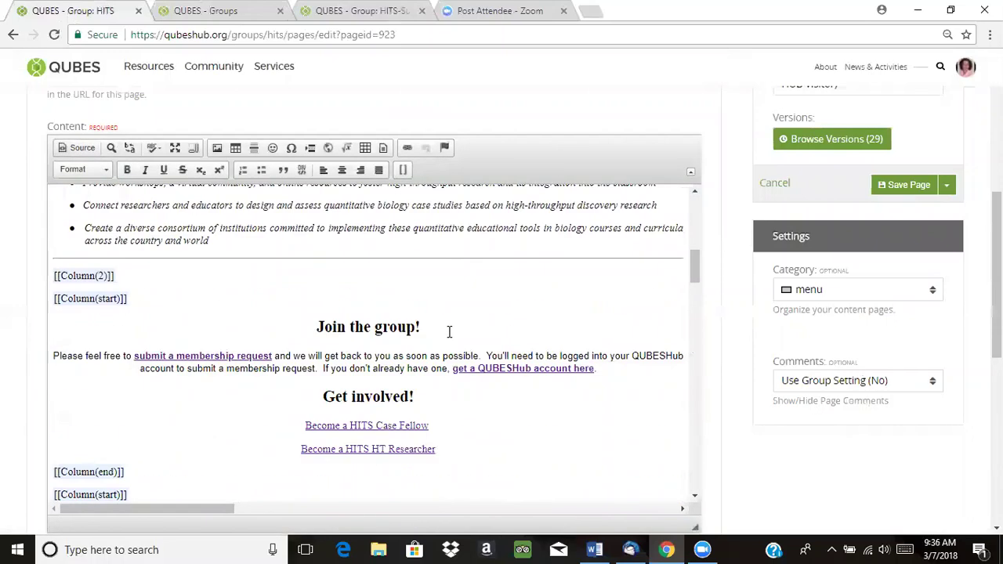
pyautogui.scroll(-3, 449, 332)
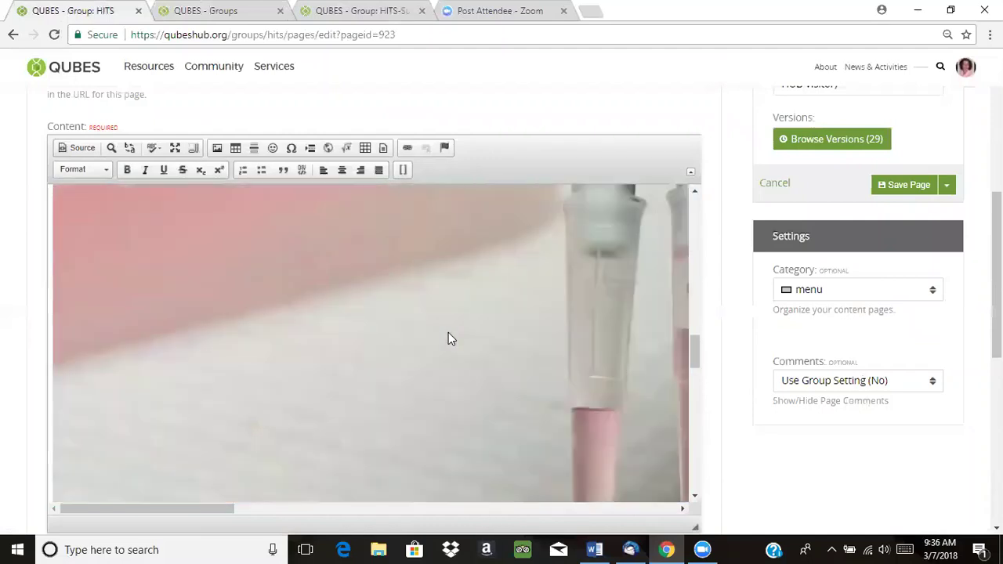
pyautogui.scroll(15, 467, 335)
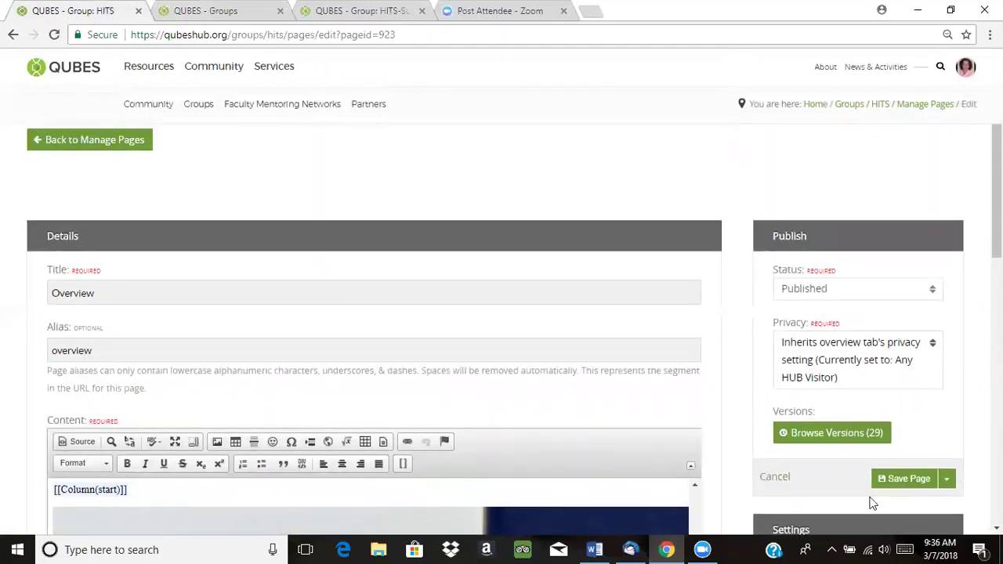
pyautogui.click(888, 482)
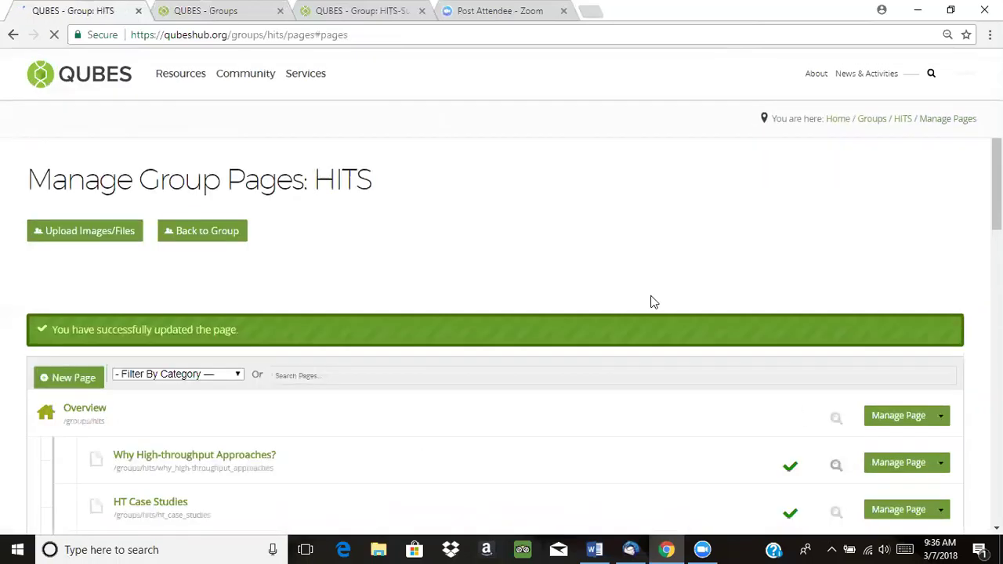
pyautogui.click(233, 230)
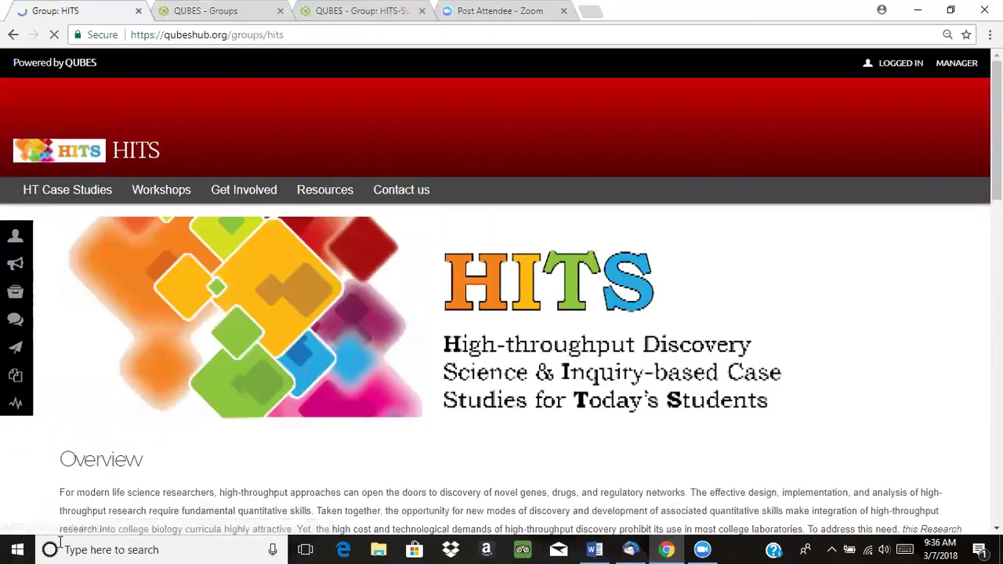
# - Review the updated Overview page's Get involved links, HT Researcher card and Steering Committee list
pyautogui.scroll(-2, 551, 337)
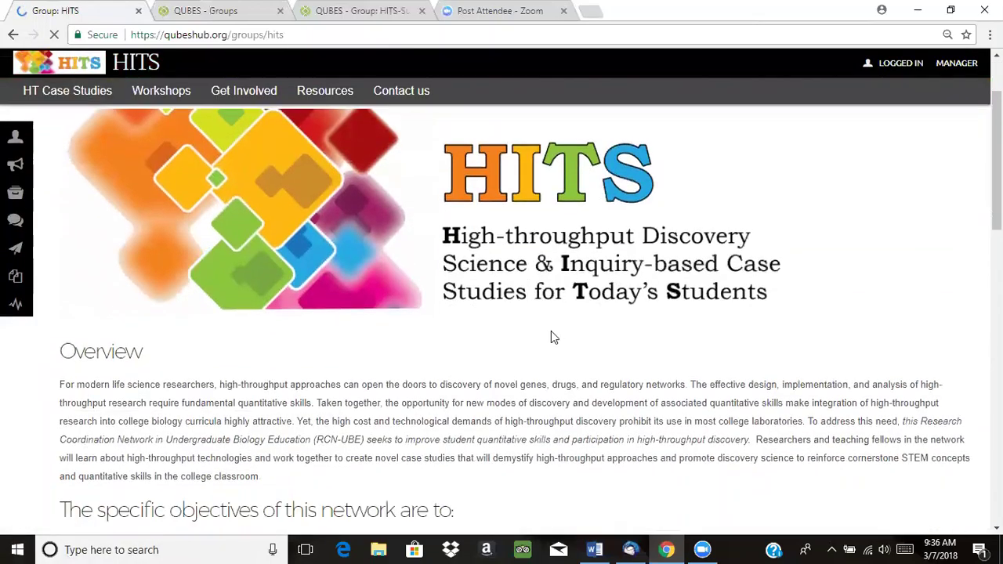
pyautogui.scroll(-6, 551, 330)
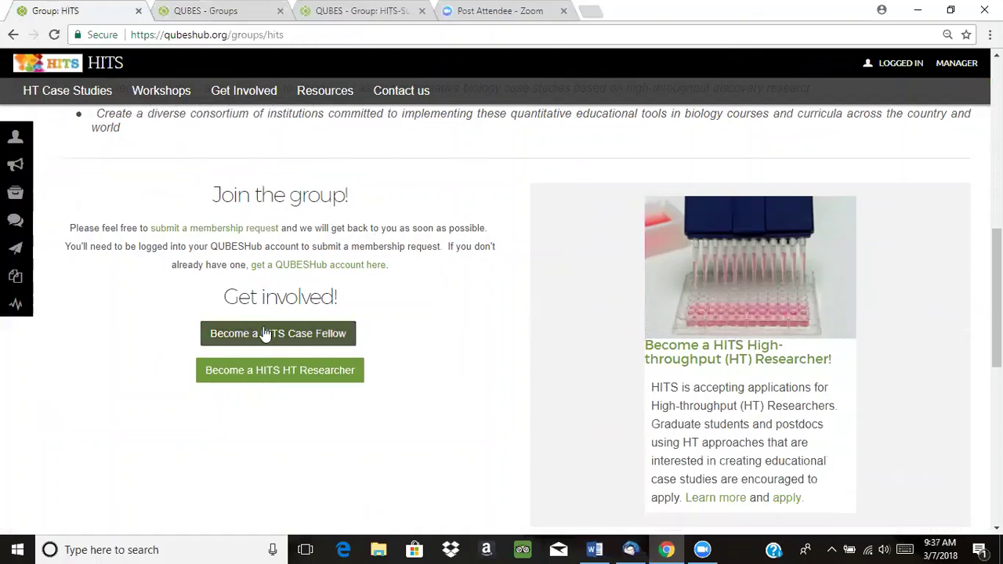
pyautogui.click(280, 370)
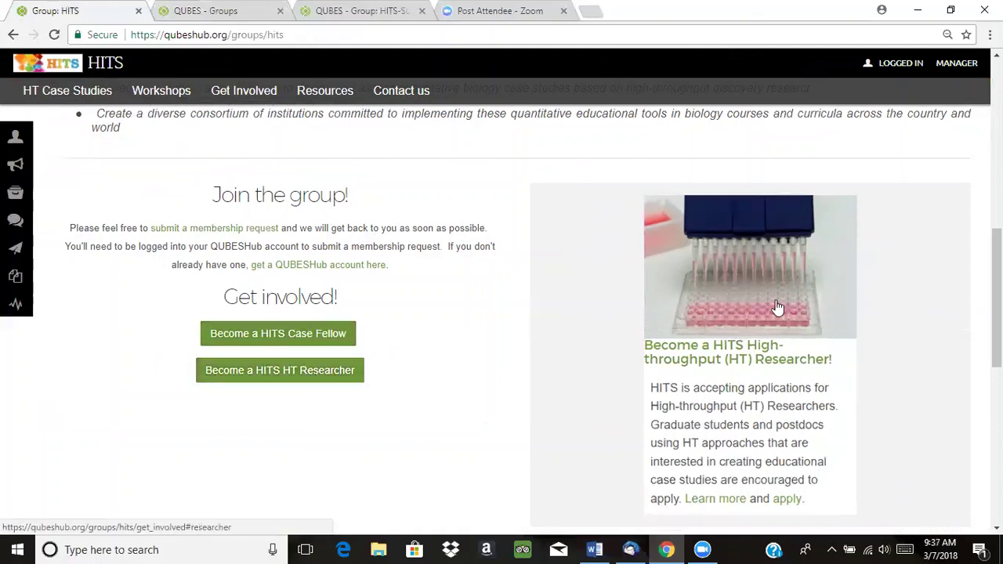
pyautogui.scroll(-1, 772, 302)
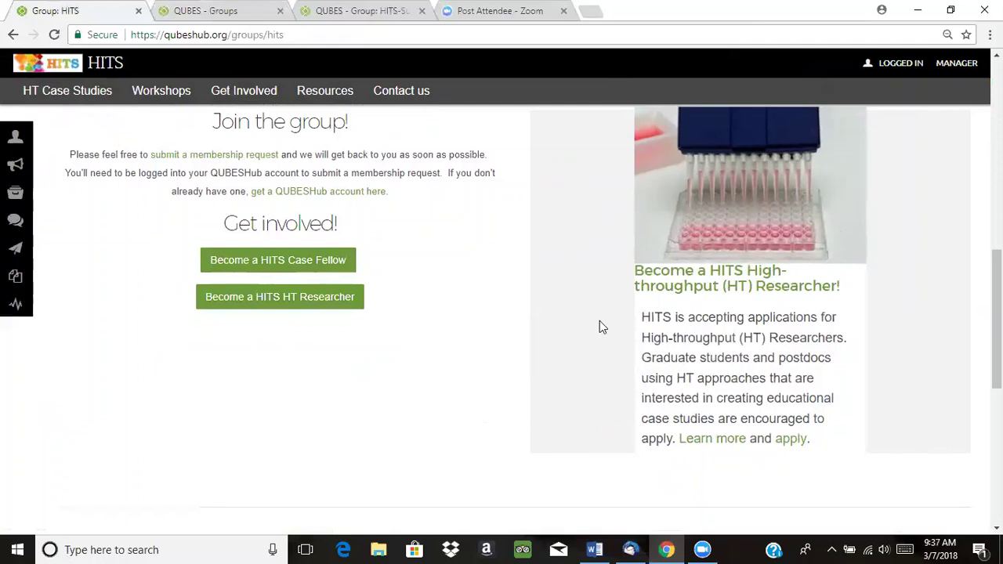
pyautogui.scroll(-2, 600, 327)
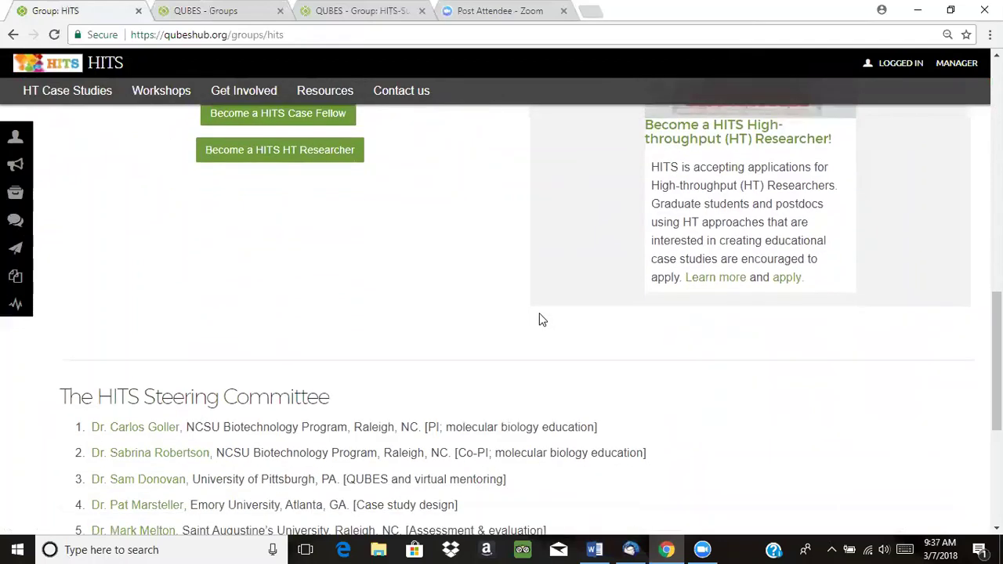
pyautogui.scroll(-2, 541, 318)
pyautogui.scroll(13, 541, 313)
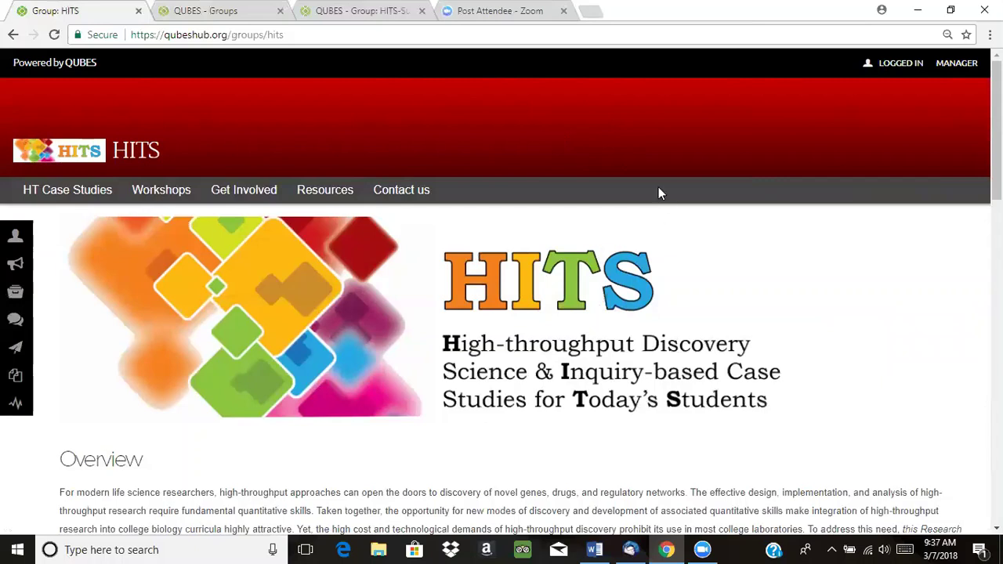
pyautogui.click(217, 36)
pyautogui.hotkey('ctrl', 'c')
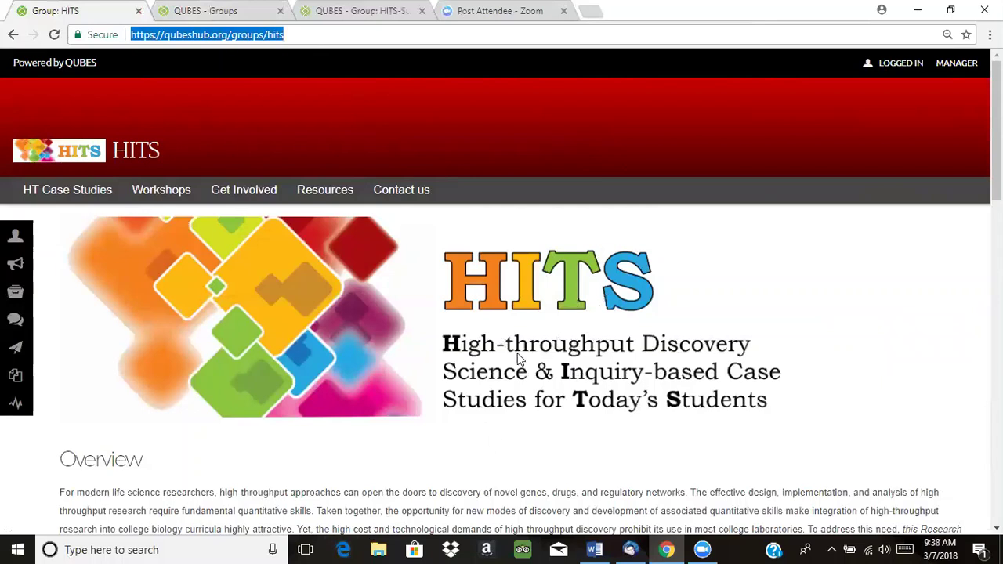
pyautogui.click(344, 549)
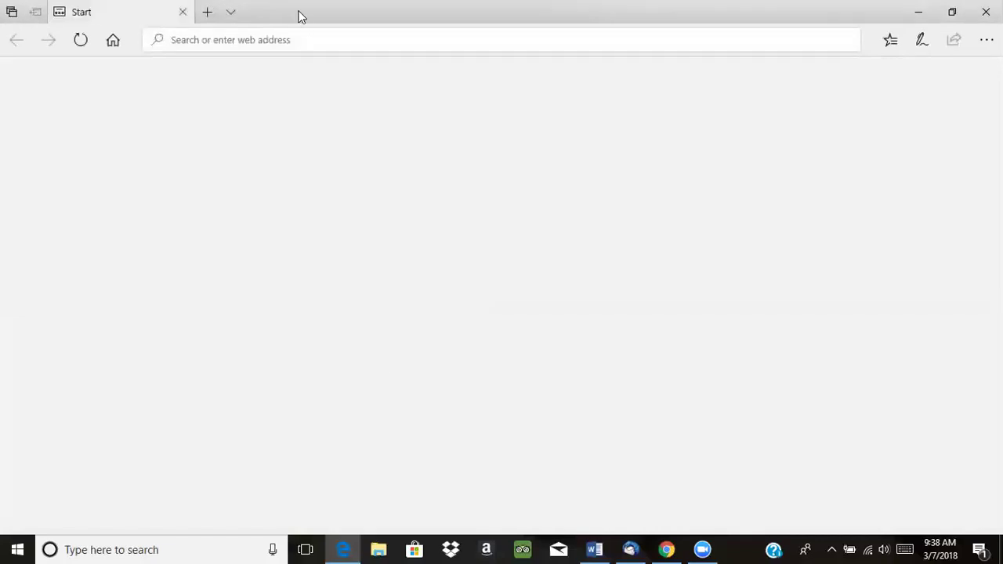
pyautogui.hotkey('ctrl', 'v')
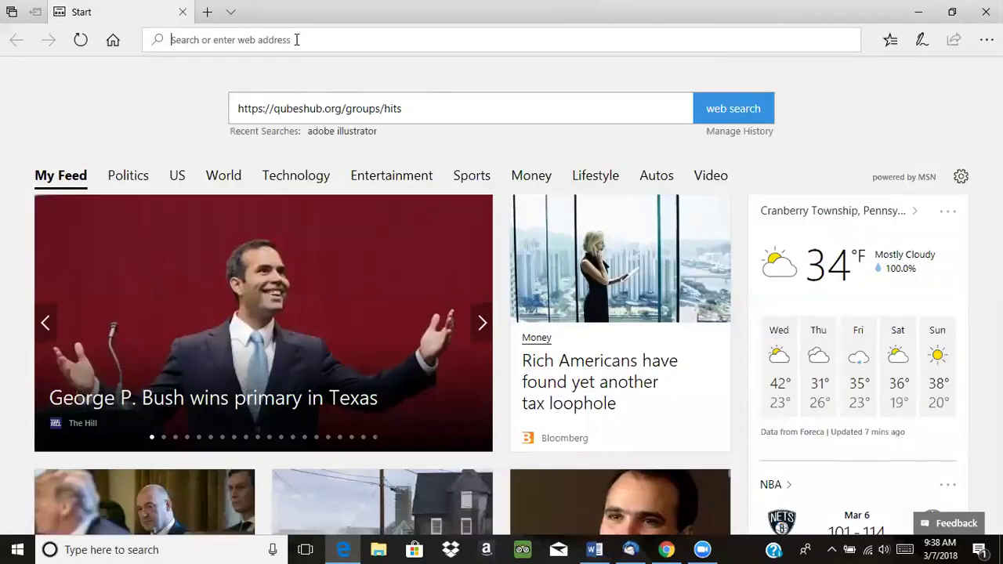
pyautogui.hotkey('ctrl', 'v')
pyautogui.press('Return')
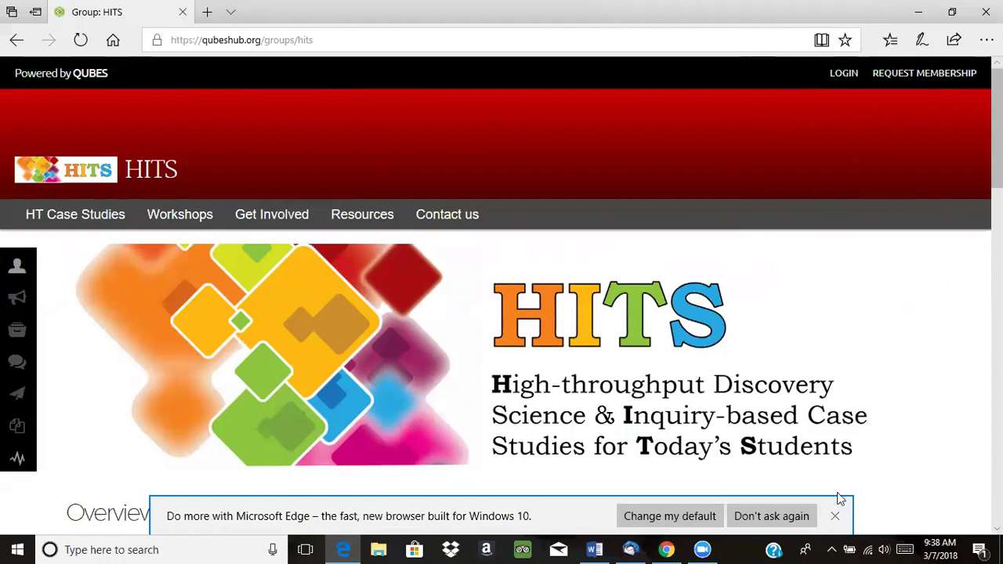
pyautogui.click(836, 516)
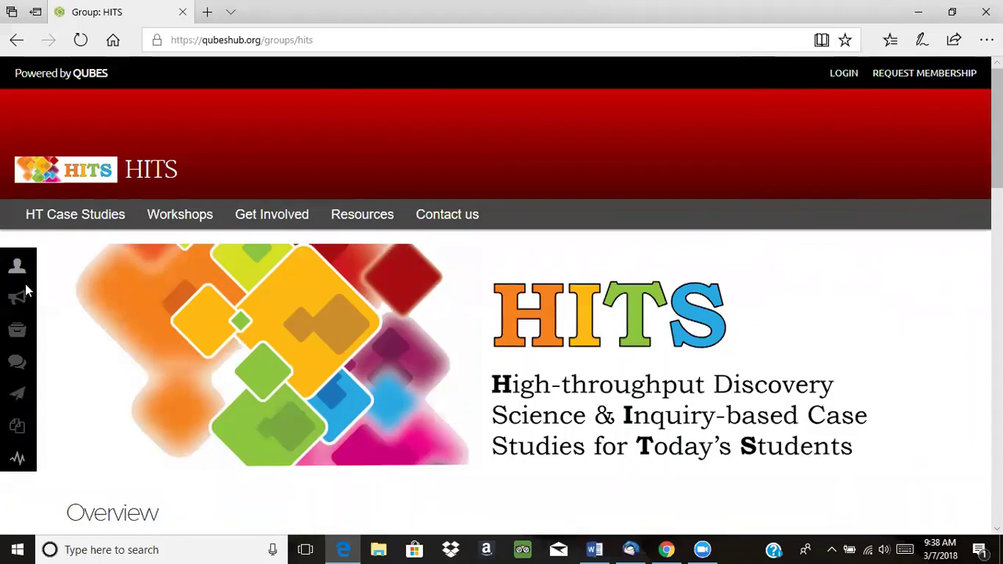
# - Examine the logged-out visitor's view of the group tools and Overview page down to the Steering Committee, and close Microsoft Edge
pyautogui.moveTo(25, 288)
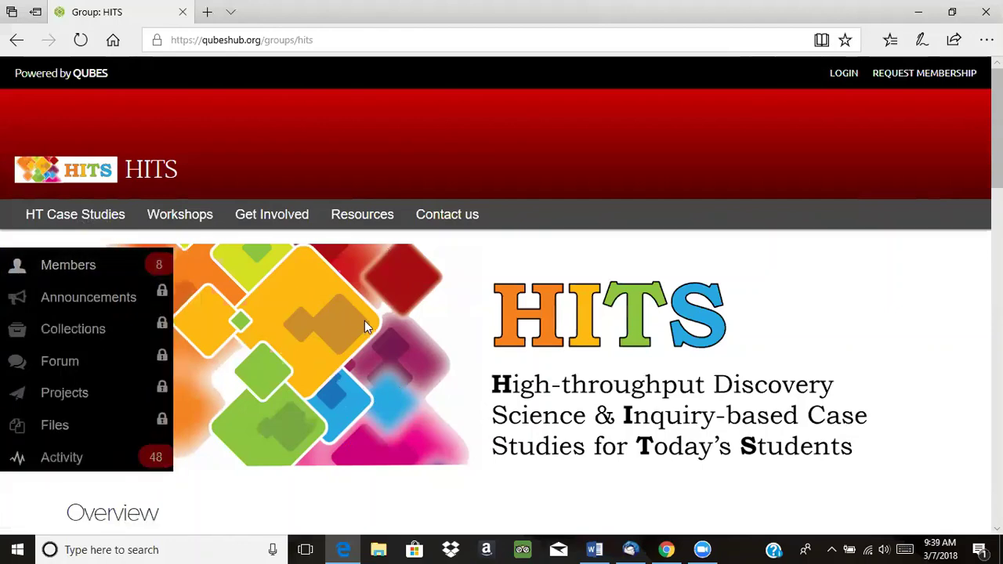
pyautogui.scroll(-6, 256, 313)
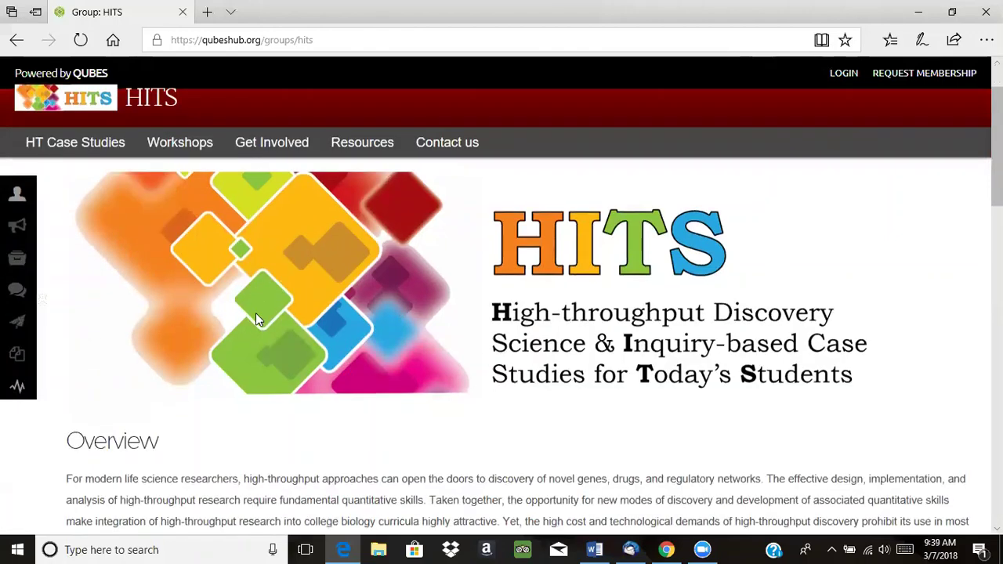
pyautogui.scroll(-3, 272, 303)
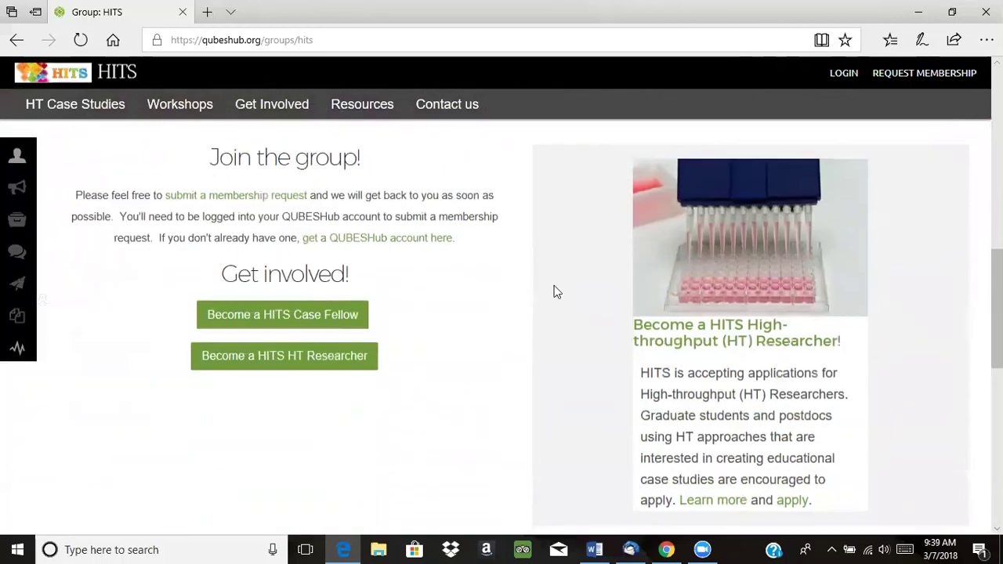
pyautogui.scroll(-3, 455, 392)
pyautogui.scroll(-3, 515, 428)
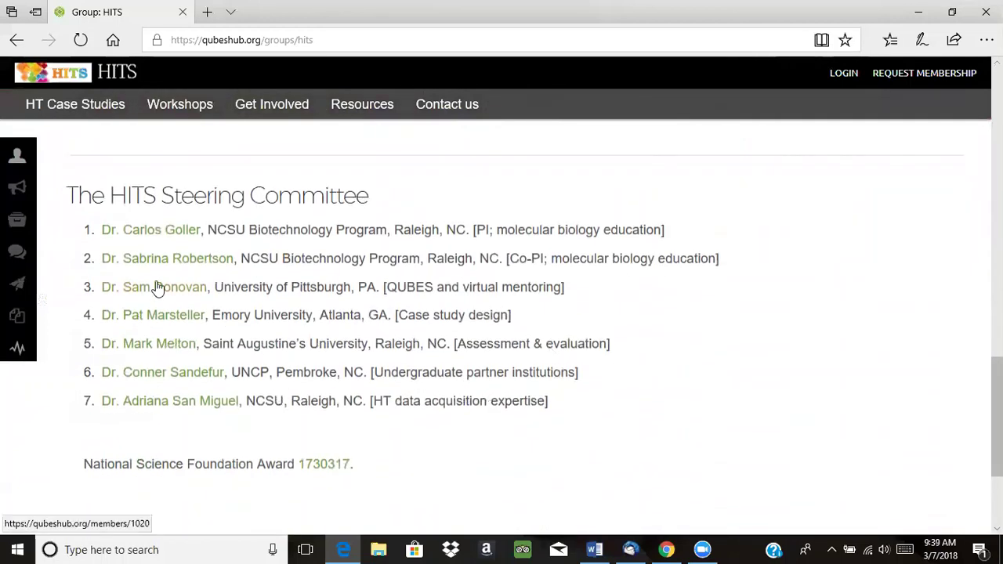
pyautogui.scroll(9, 443, 275)
pyautogui.scroll(6, 450, 262)
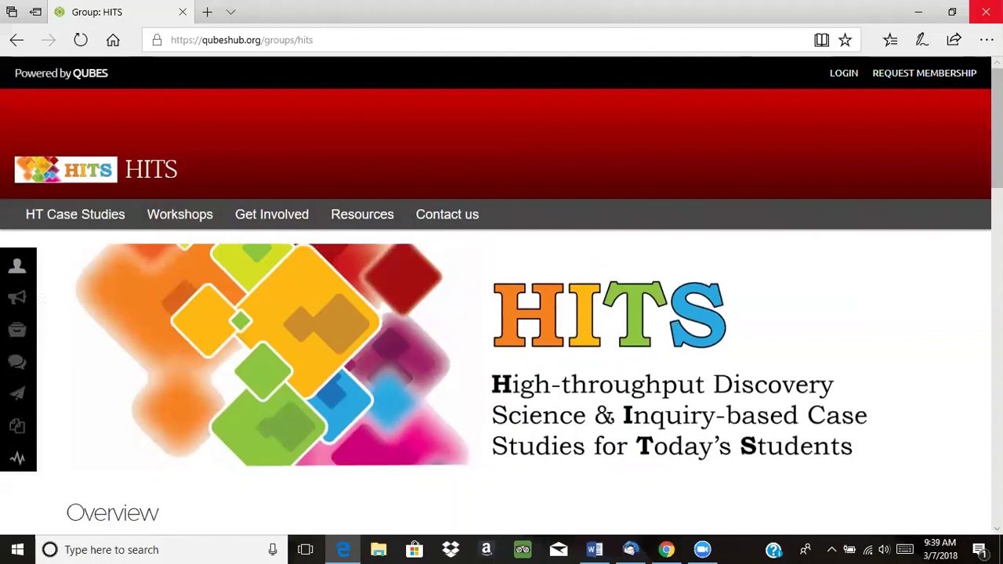
pyautogui.click(986, 11)
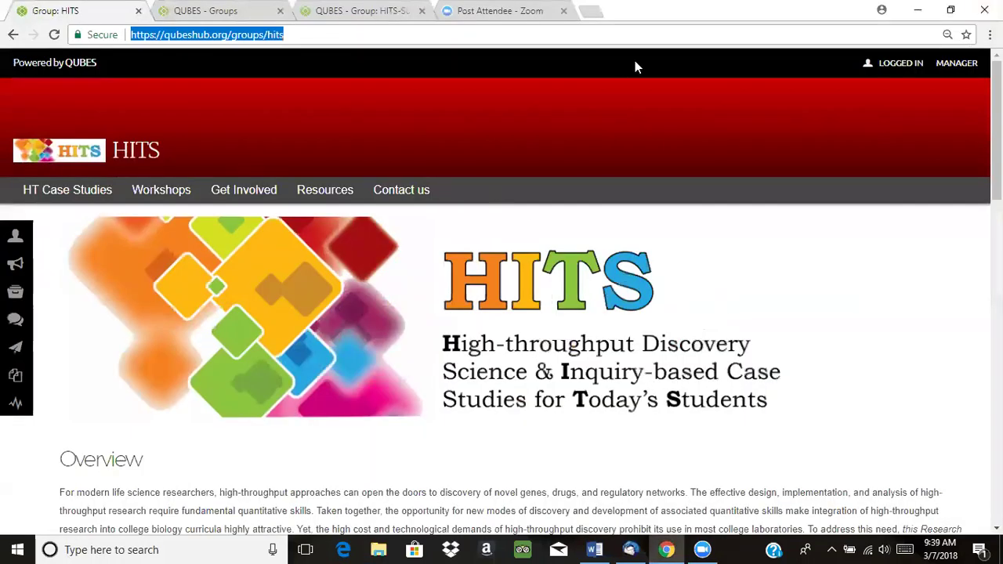